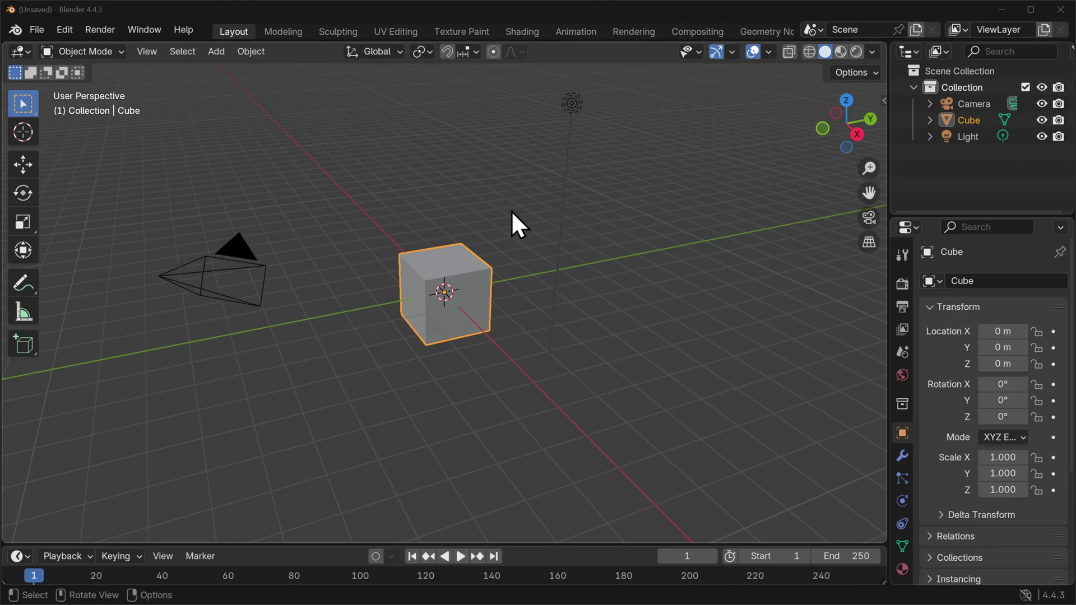
Step: Bring up the File menu to begin a new file
click(36, 24)
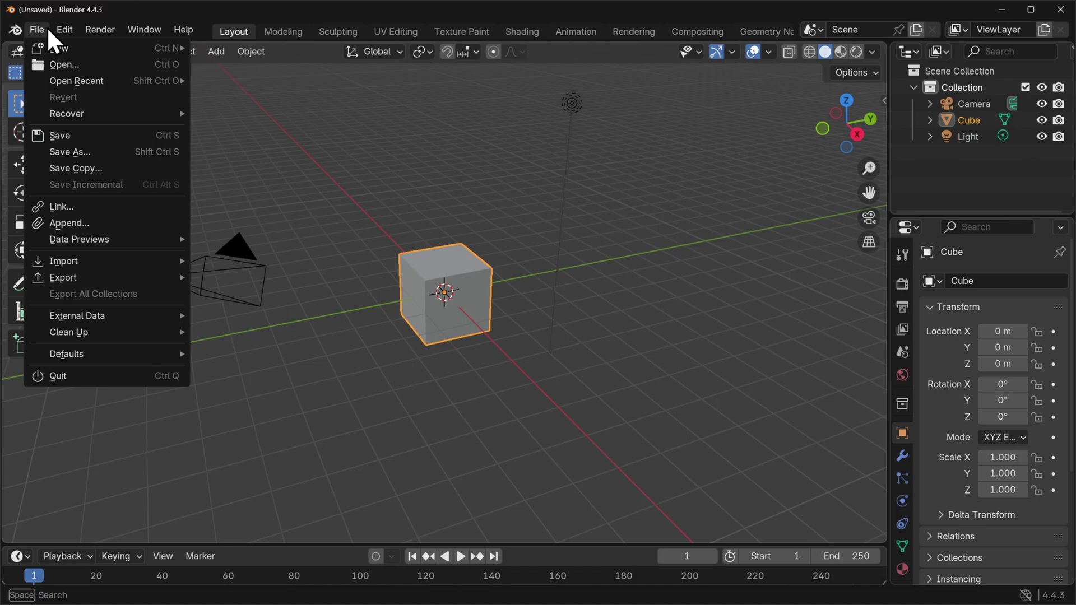
click(38, 28)
click(38, 28)
Step: Create a new 2D Animation file and darken its world background to #494949
mouse_move(58, 52)
click(264, 60)
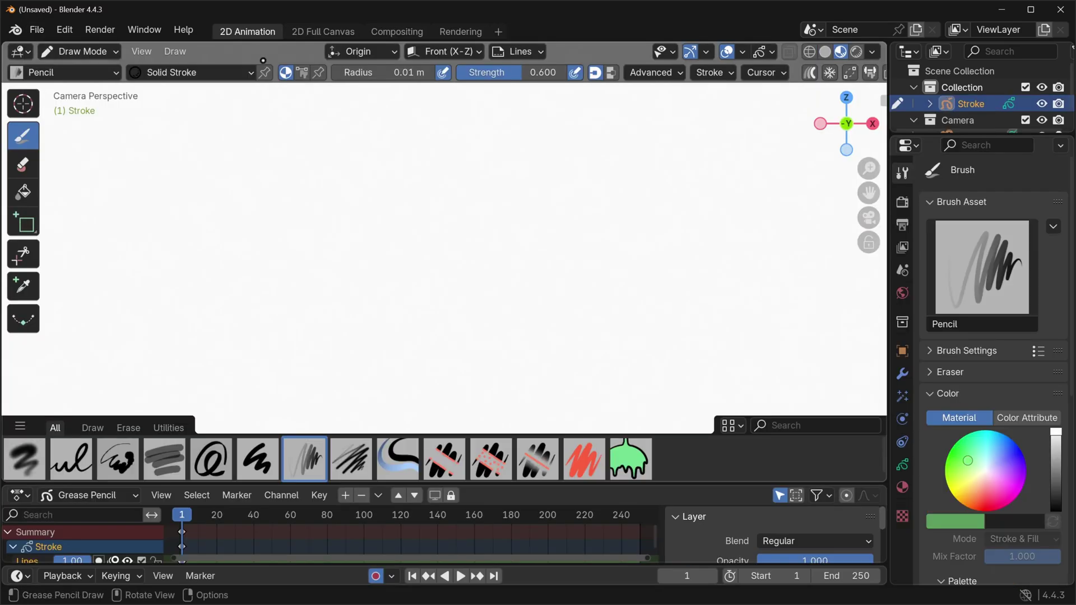
click(901, 292)
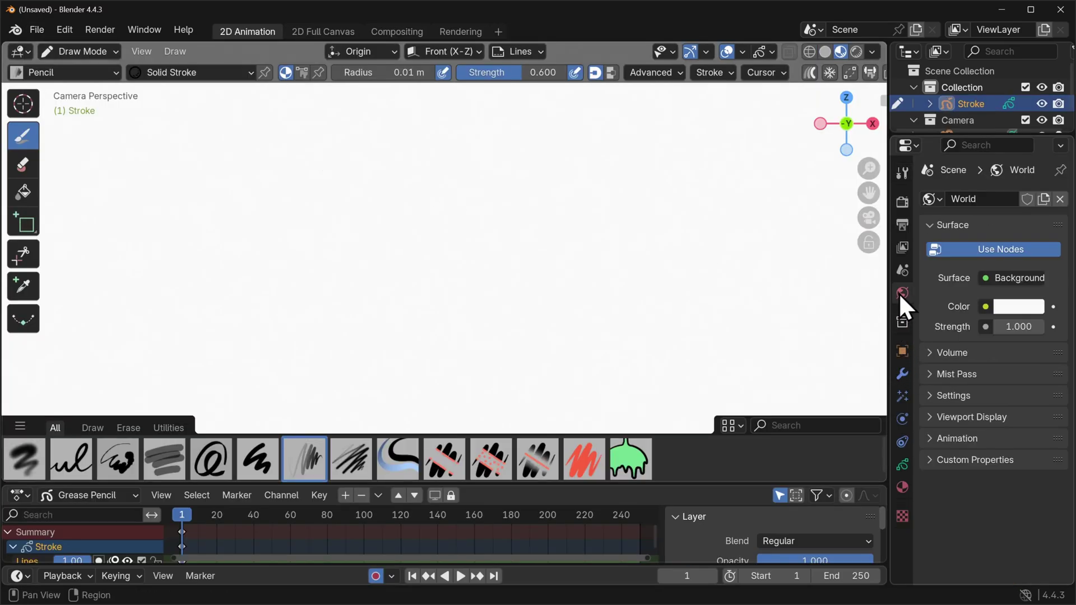
click(1024, 307)
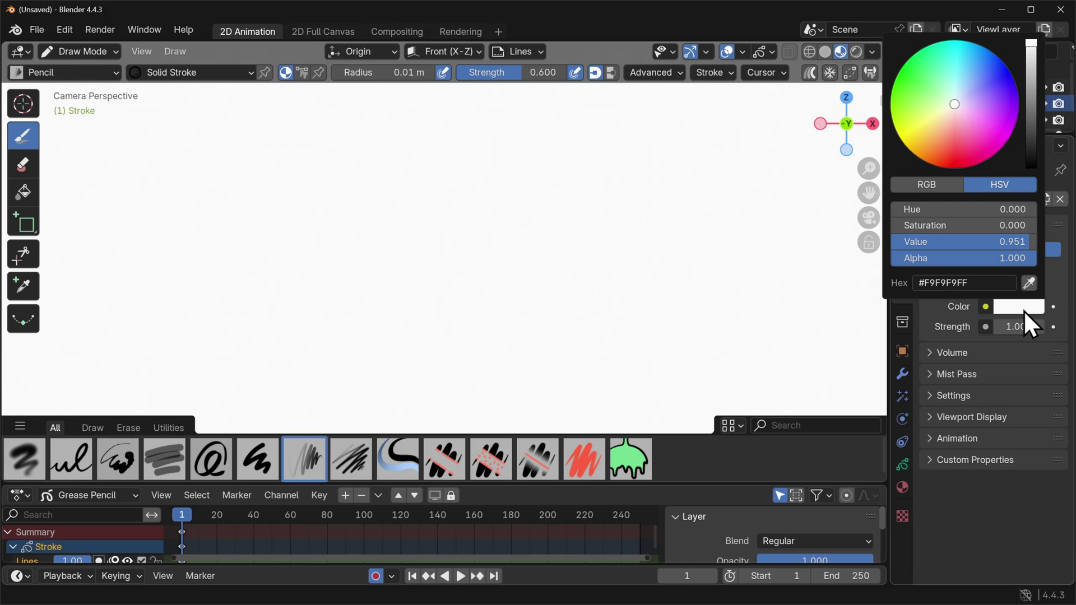
drag(1037, 66, 1033, 147)
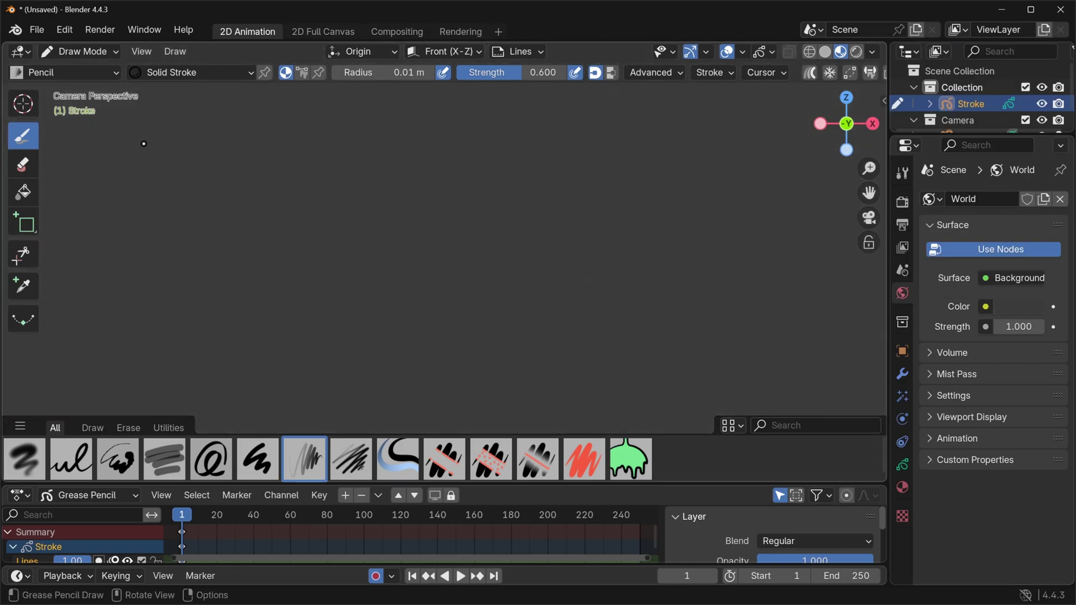
Step: Save this as the 2D Animation startup file, overwriting the existing one
click(38, 30)
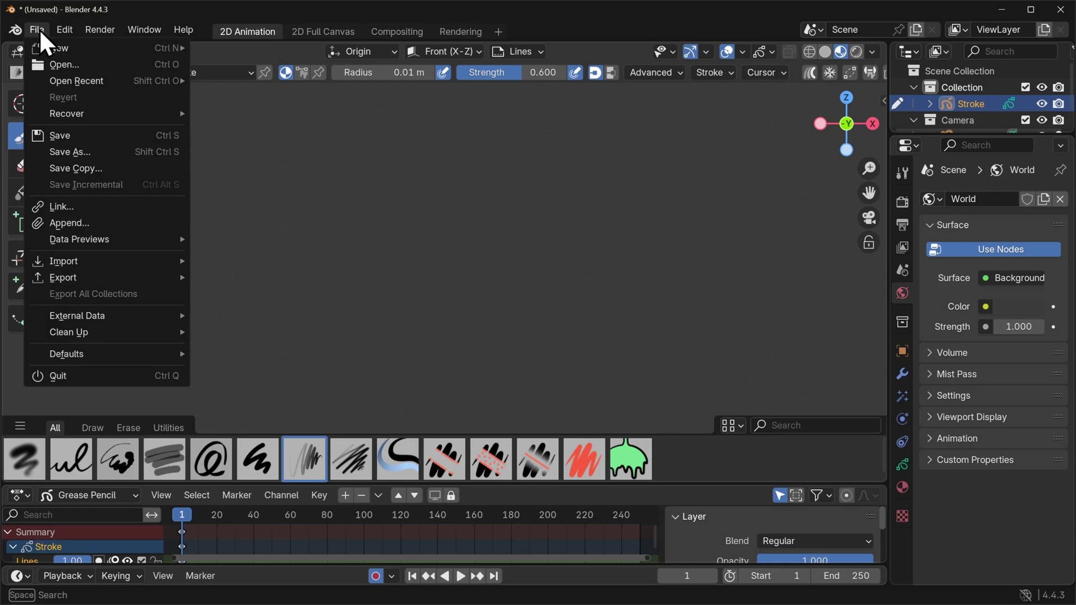
mouse_move(159, 352)
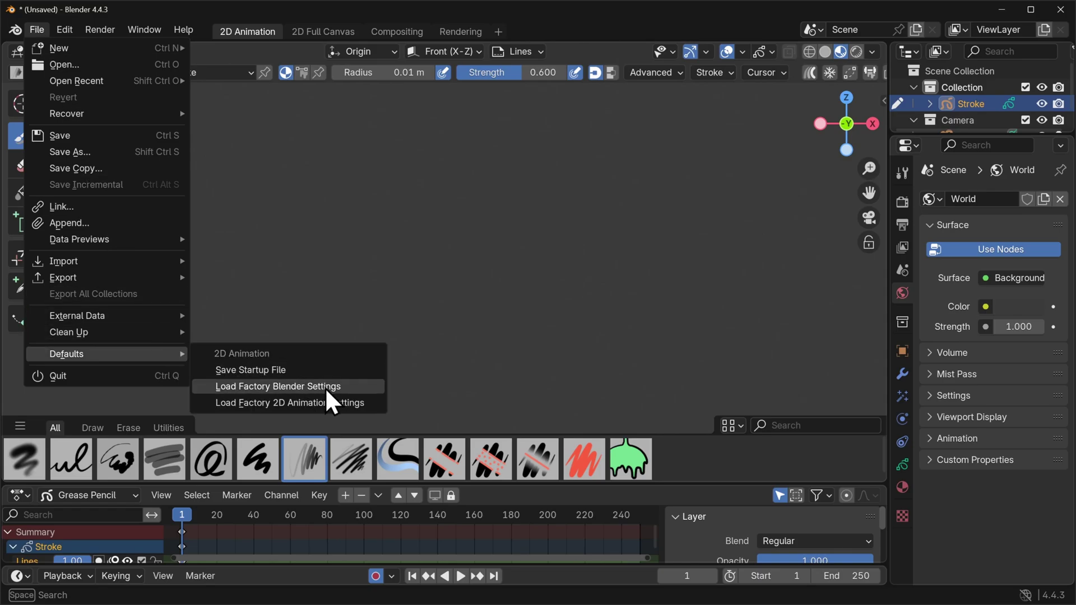
click(325, 365)
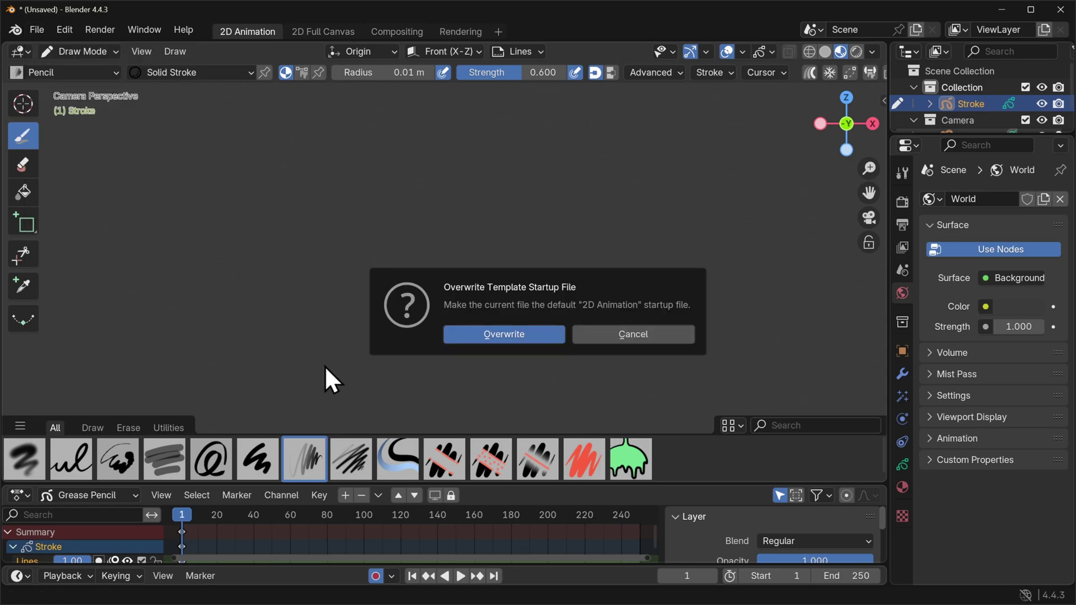
click(517, 336)
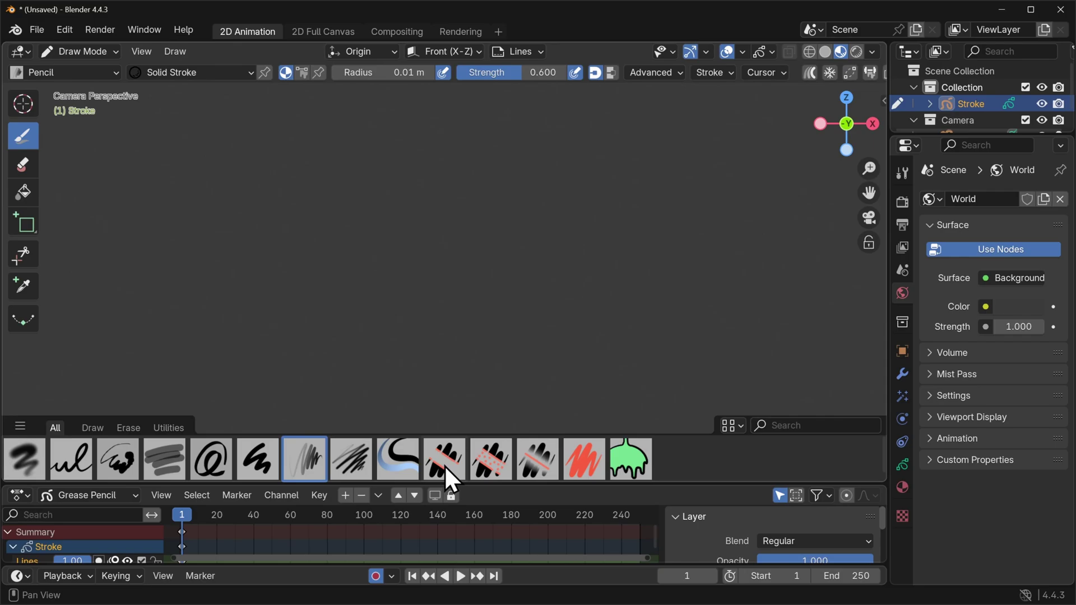
click(114, 73)
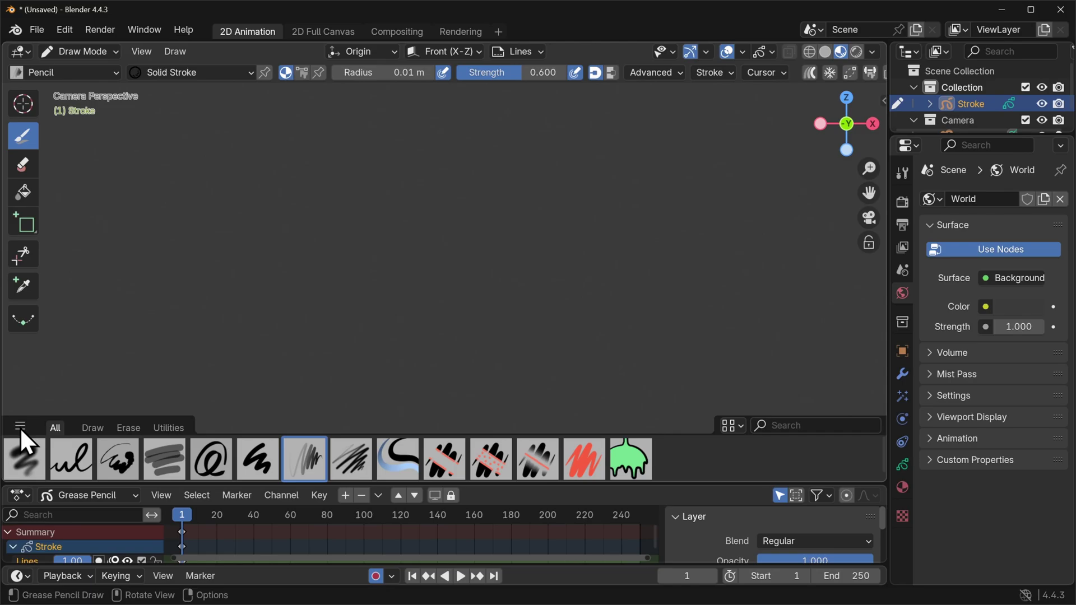
click(21, 424)
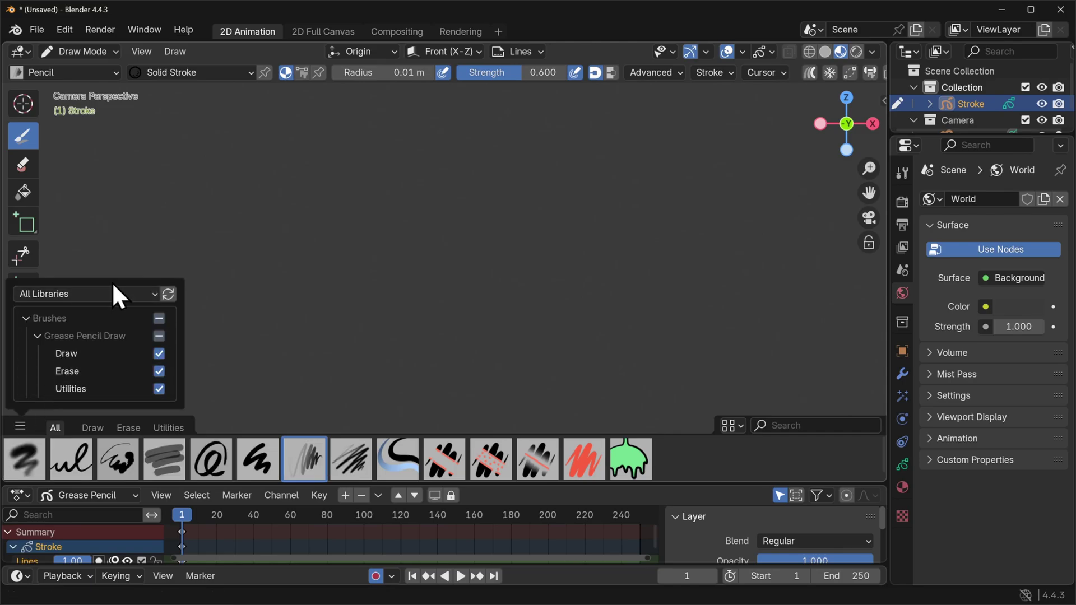
click(99, 295)
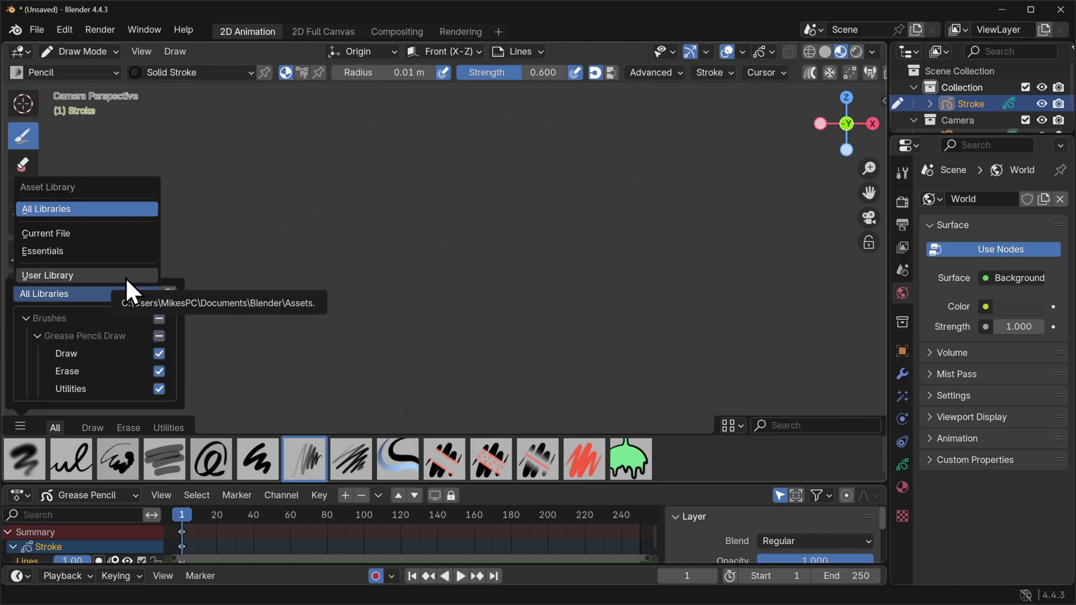
click(130, 233)
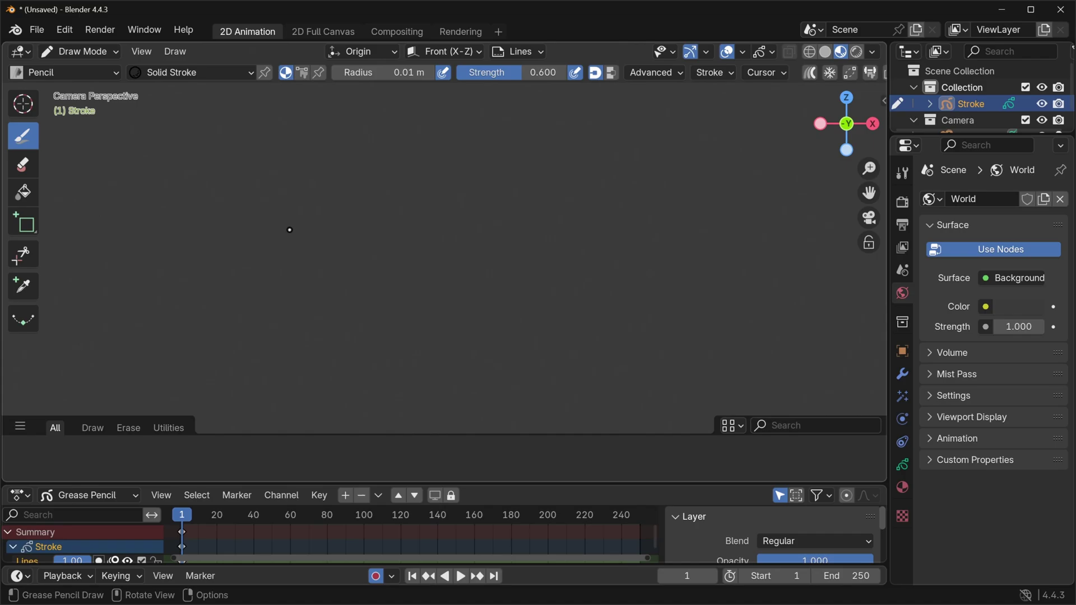
click(25, 422)
click(96, 365)
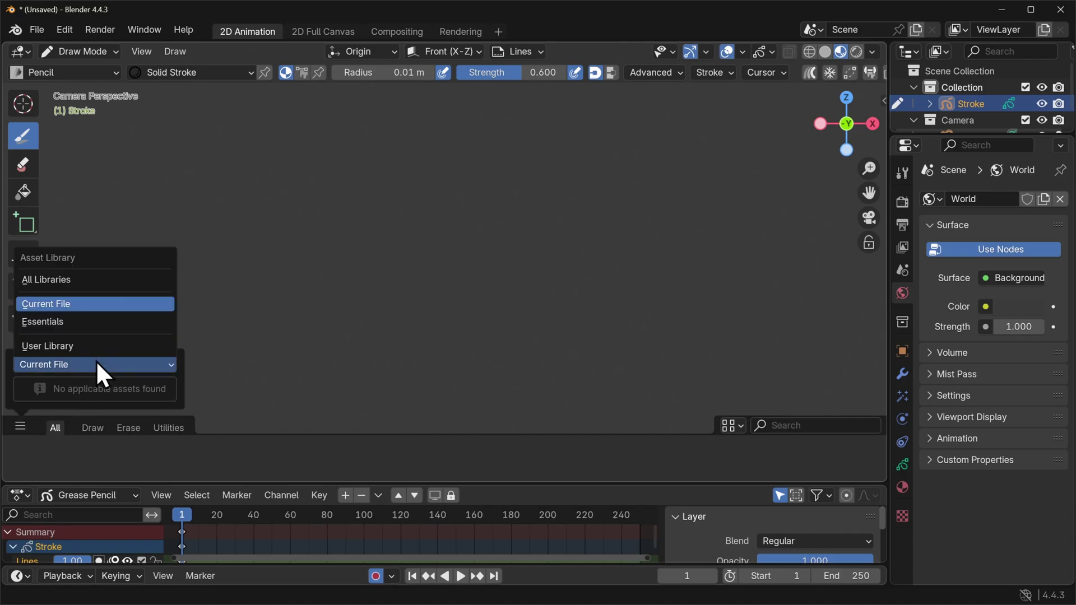
click(90, 280)
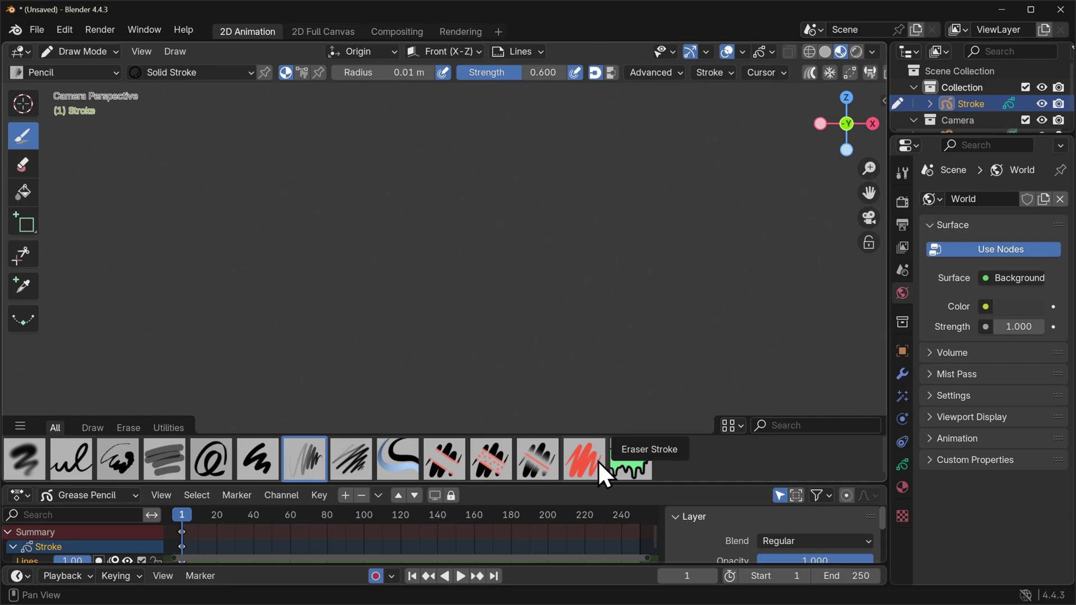
Step: Draw a zigzag test stroke and duplicate the Pencil brush as a new asset named 'Bubble'
mouse_move(297, 164)
mouse_down()
mouse_move(248, 242)
mouse_move(498, 263)
mouse_up()
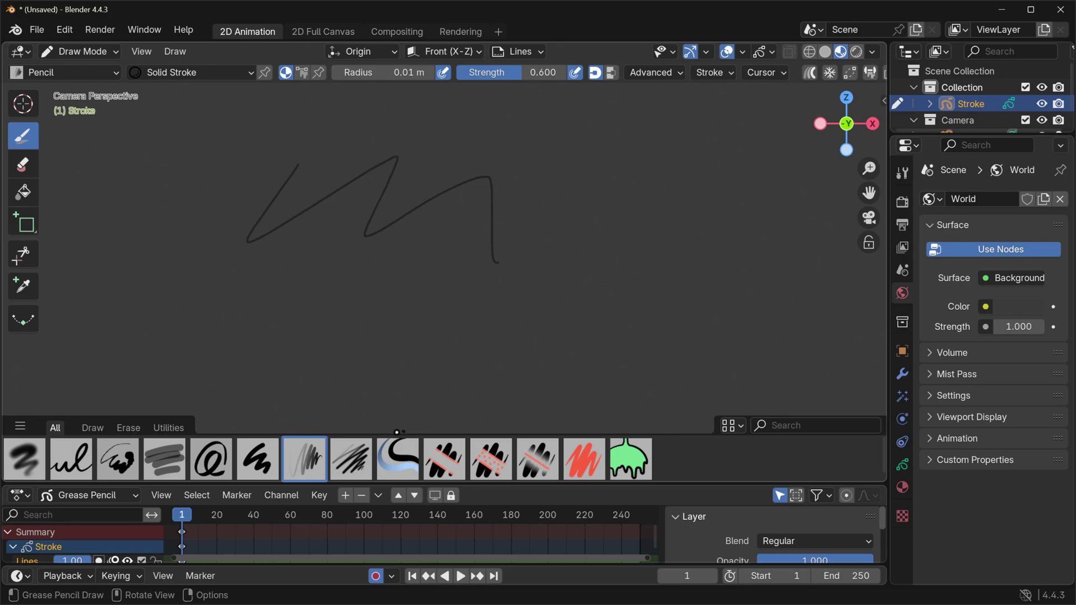
right_click(308, 455)
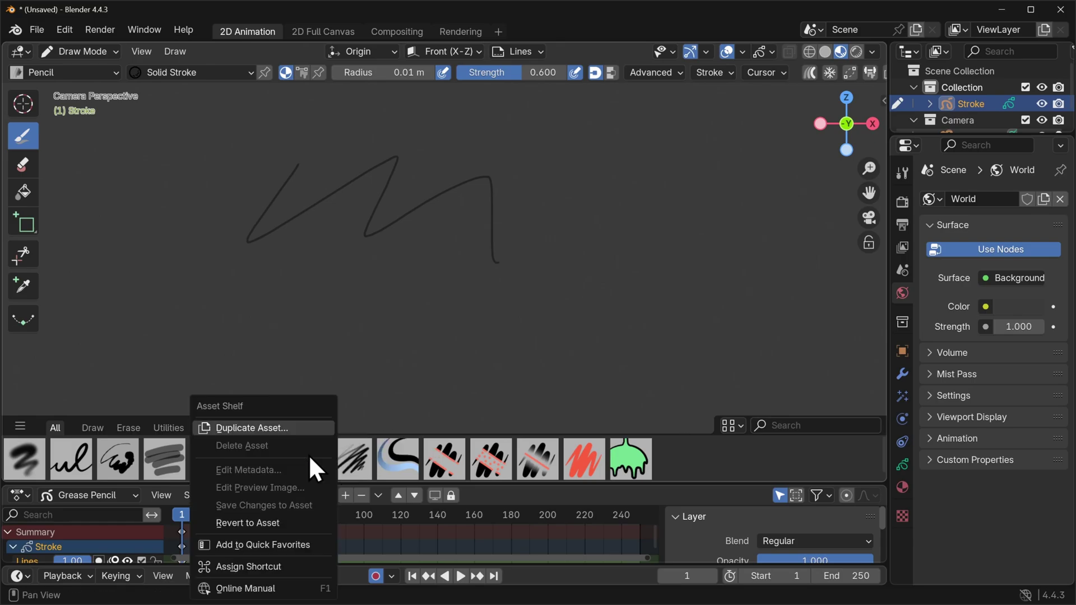
click(281, 426)
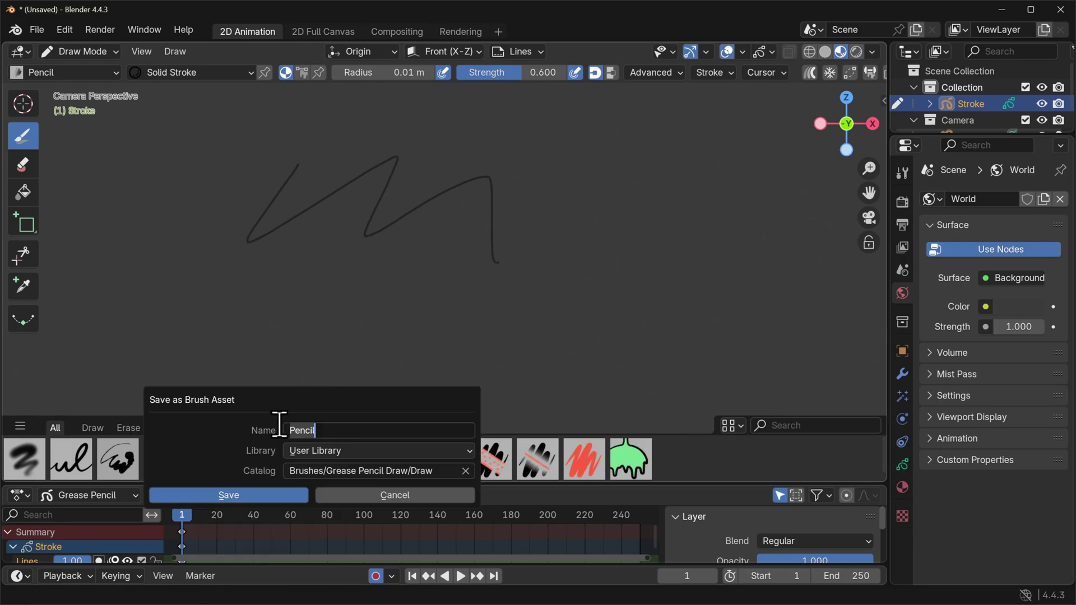
text(Bubble)
Step: Put the Bubble brush in the Brushes/Custom catalog and save it
click(358, 472)
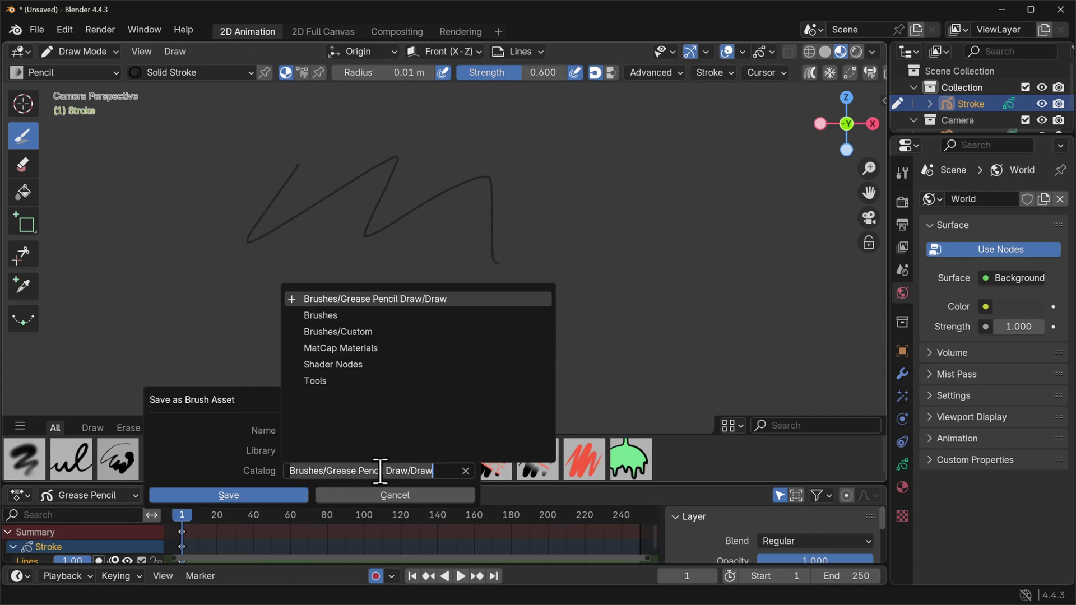
click(466, 471)
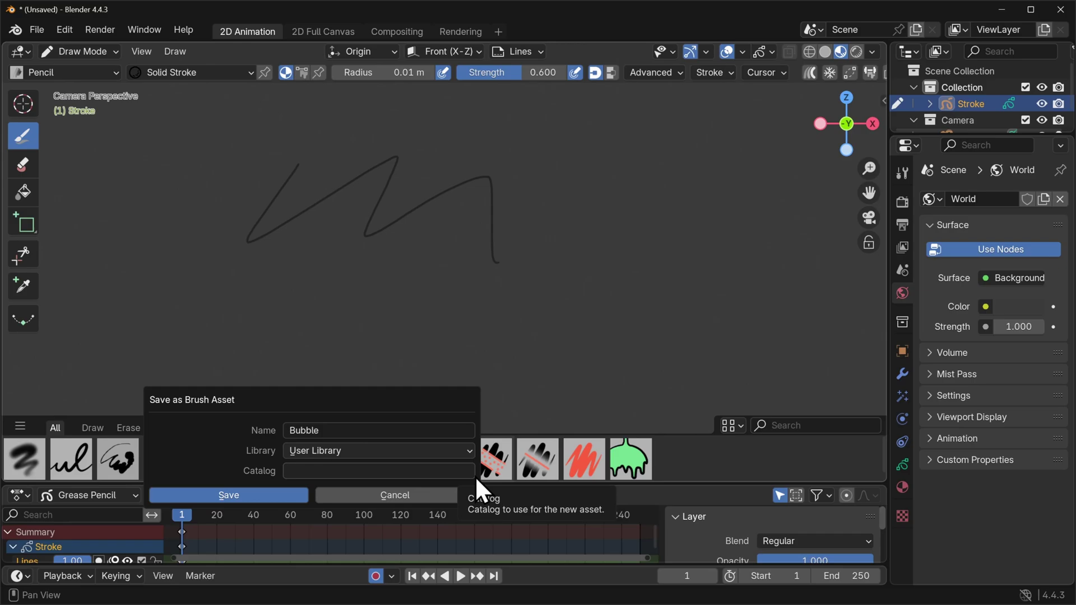
click(342, 471)
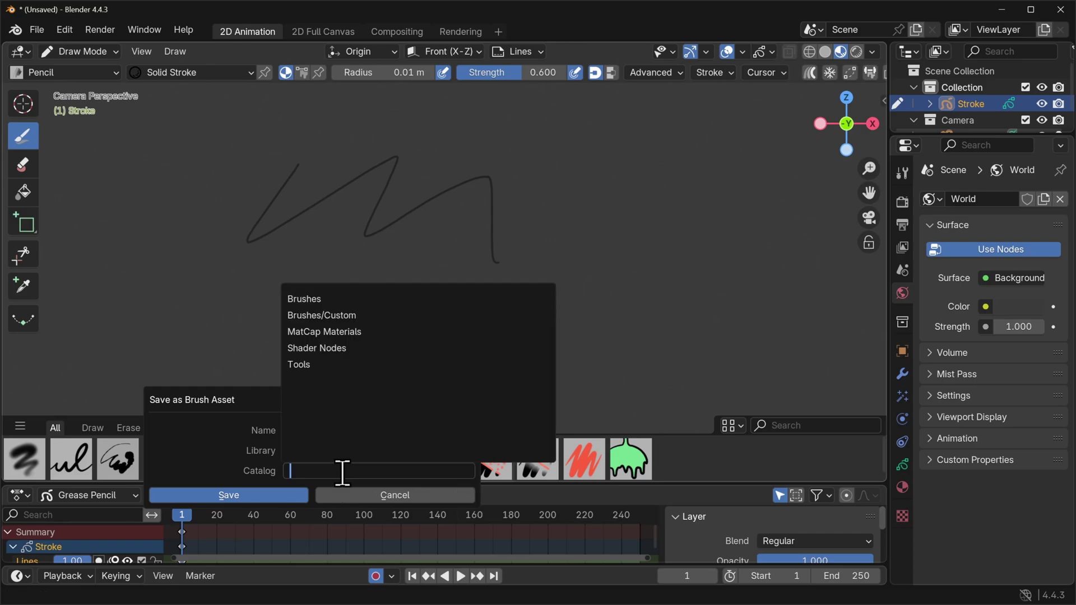
click(403, 315)
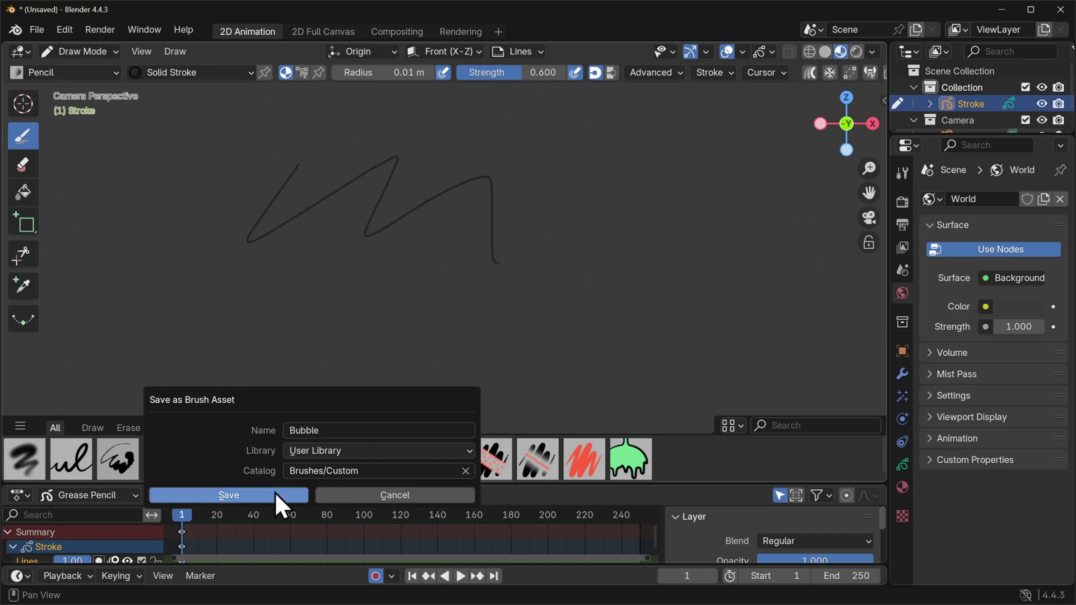
click(261, 495)
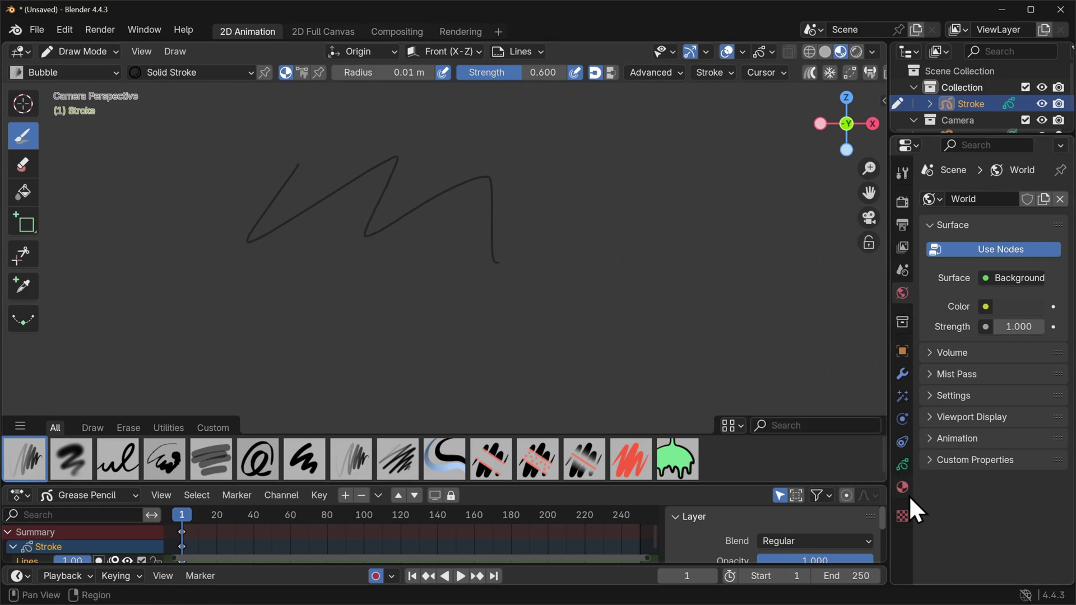
Step: Load BubbleIcon.jpg from Downloads\brushes as the Bubble brush's preview image
click(903, 173)
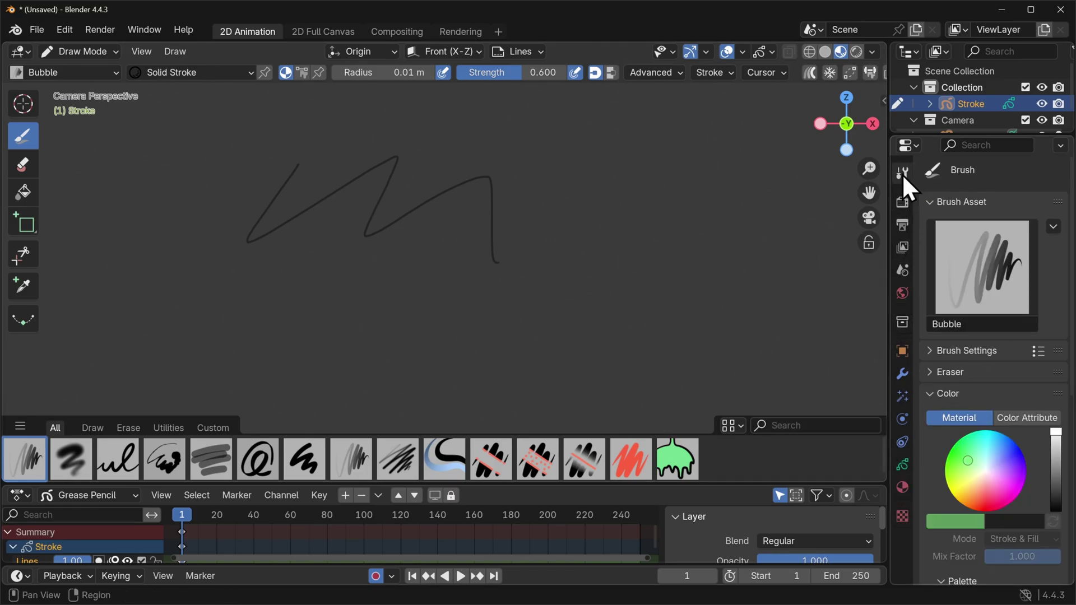
click(1054, 226)
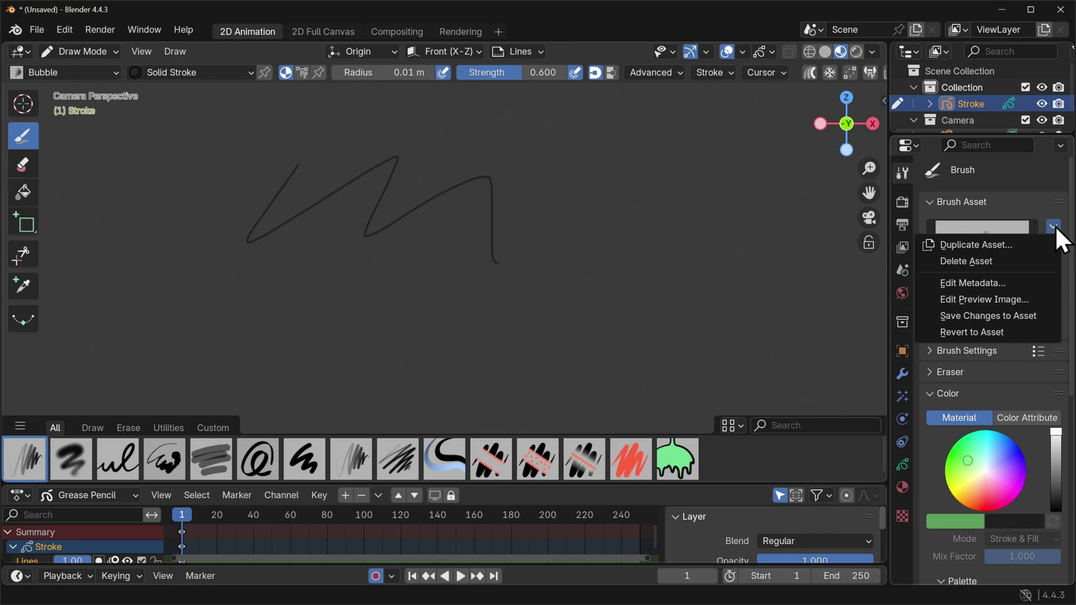
click(1003, 301)
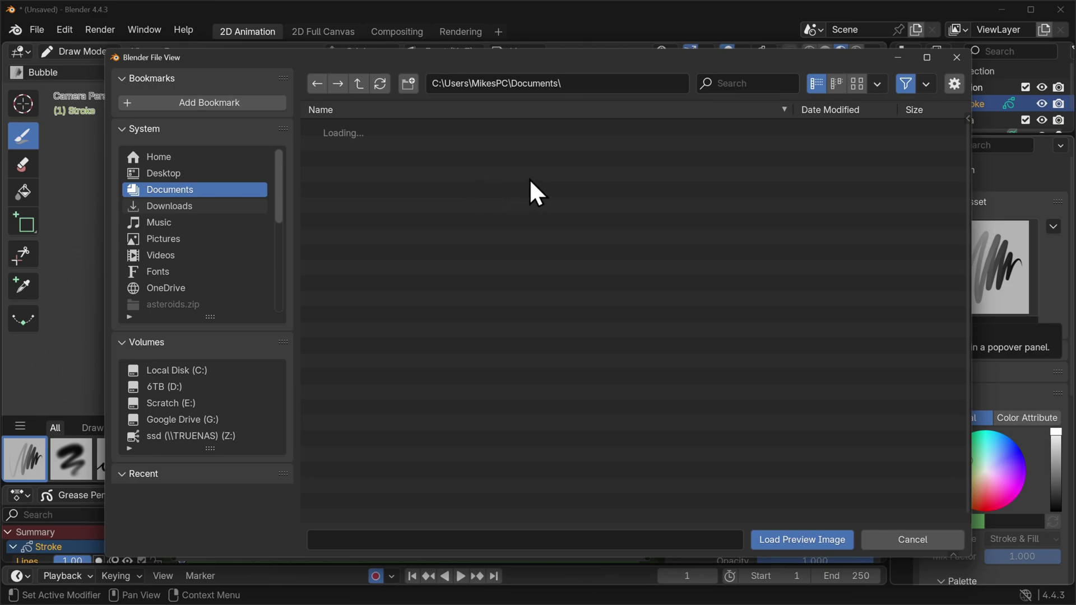
click(169, 206)
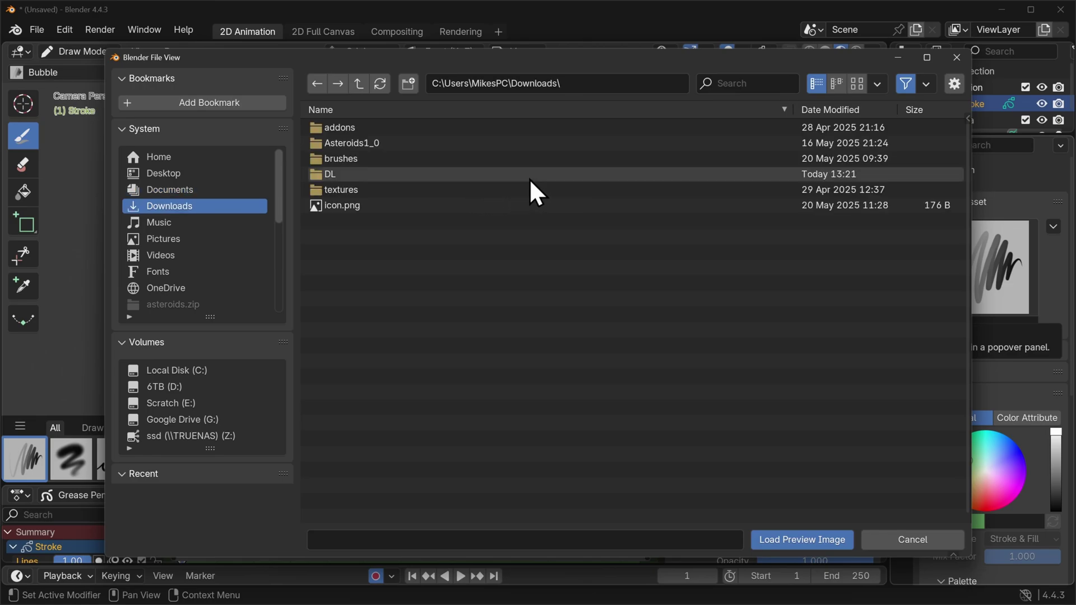
double_click(390, 160)
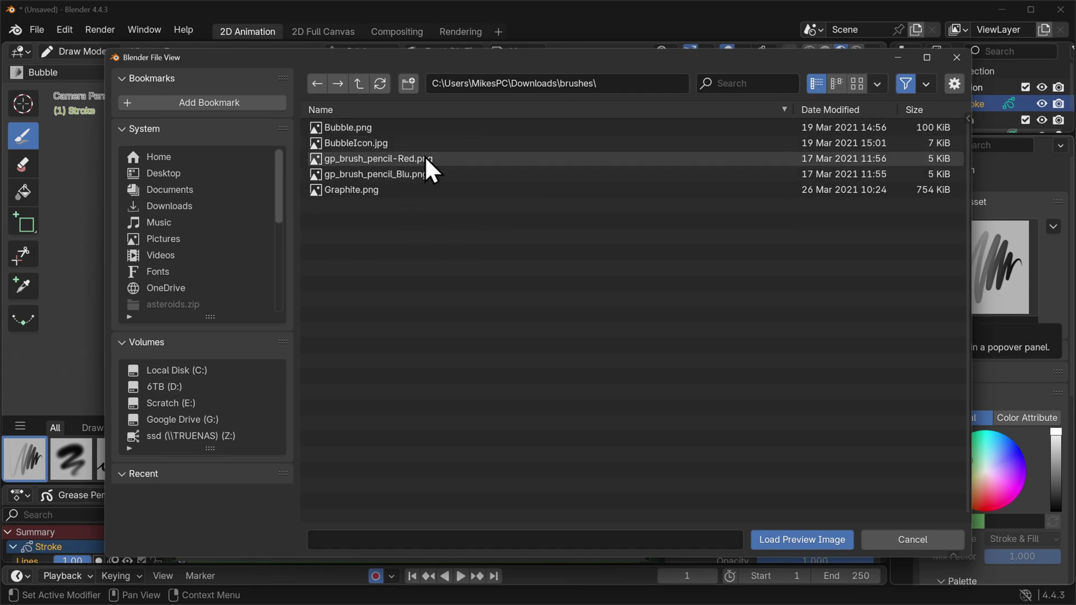
click(854, 83)
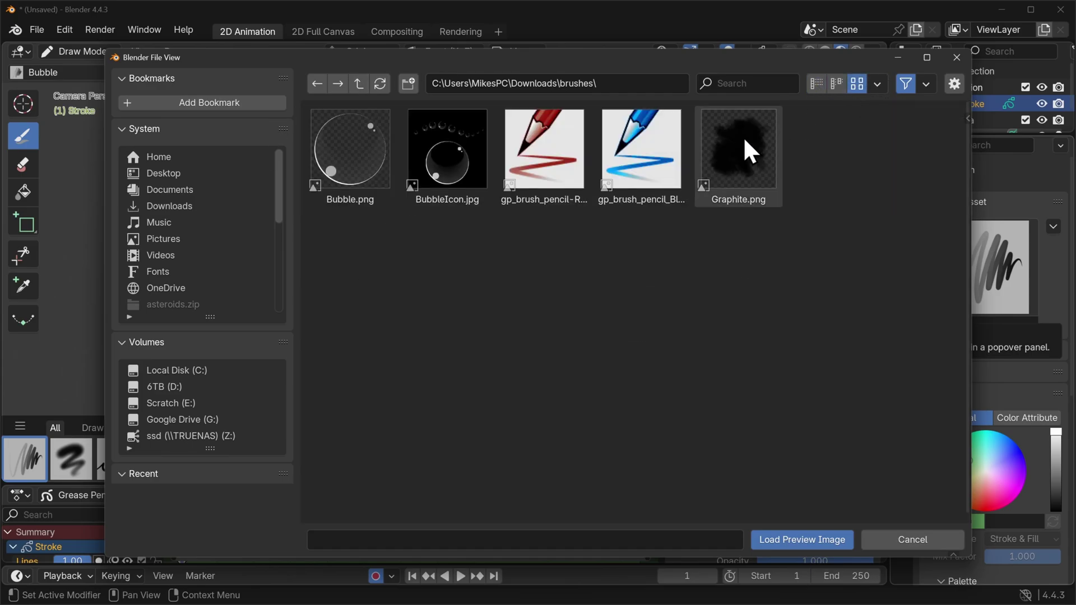
click(456, 130)
click(823, 541)
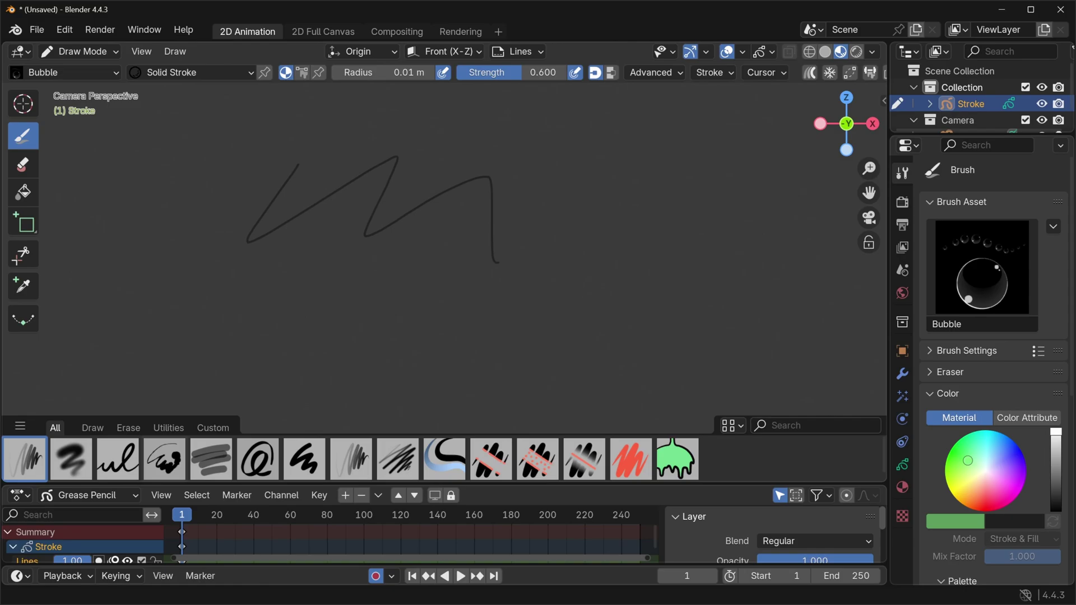
Step: Save the Bubble brush edits to its asset and close Blender
click(1054, 226)
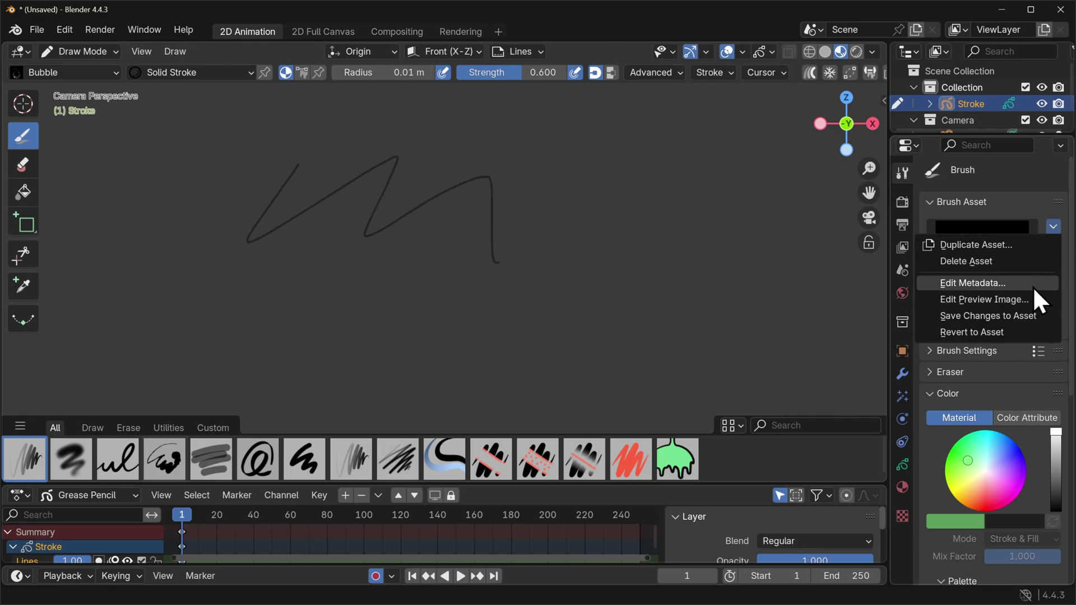
click(1001, 315)
click(1060, 11)
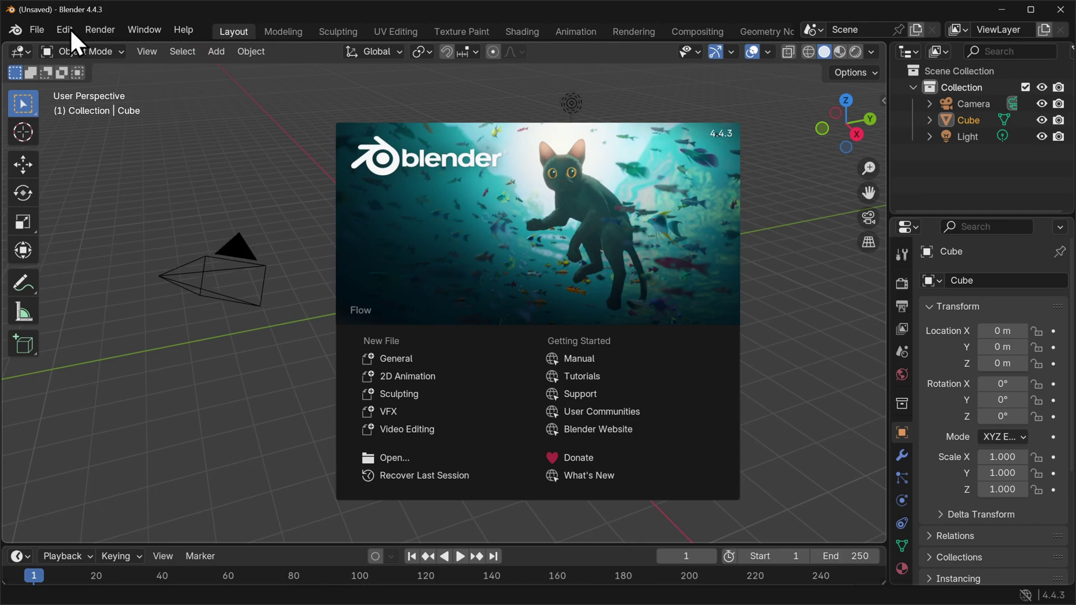
Step: Restart Blender and create a fresh 2D Animation file
click(70, 28)
click(36, 27)
click(45, 33)
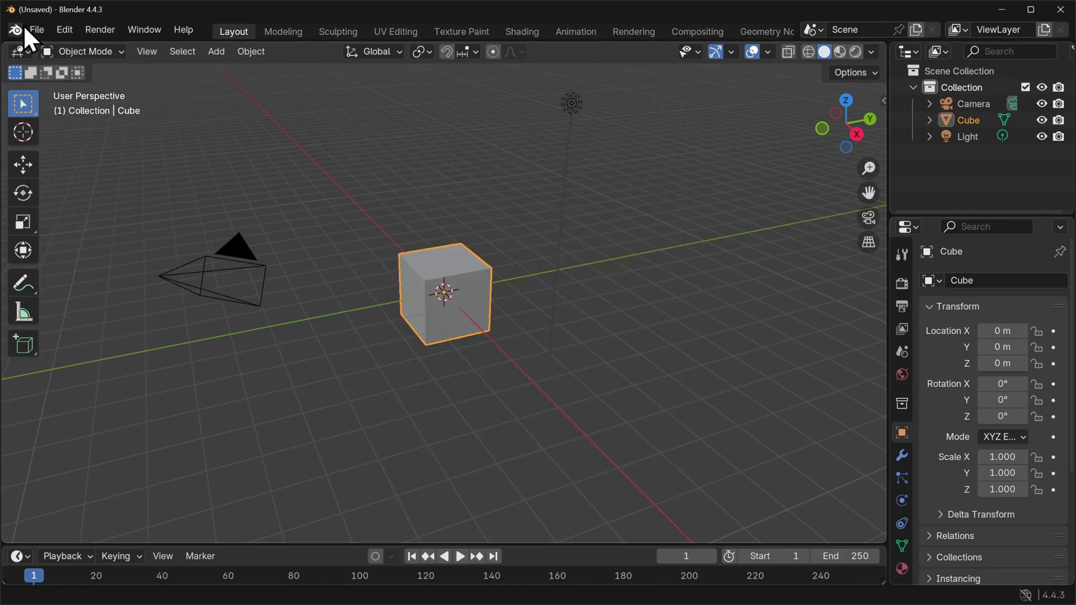
click(37, 29)
mouse_move(70, 49)
click(278, 61)
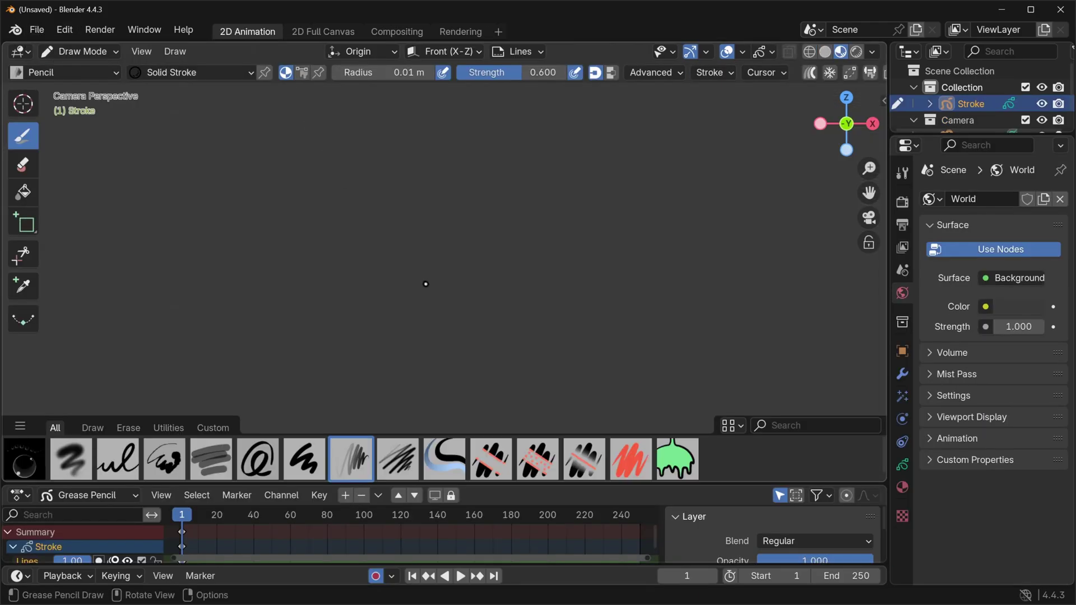
Step: With the Bubble brush at a 1.1 m radius, draw a round dab and a long blob
click(21, 466)
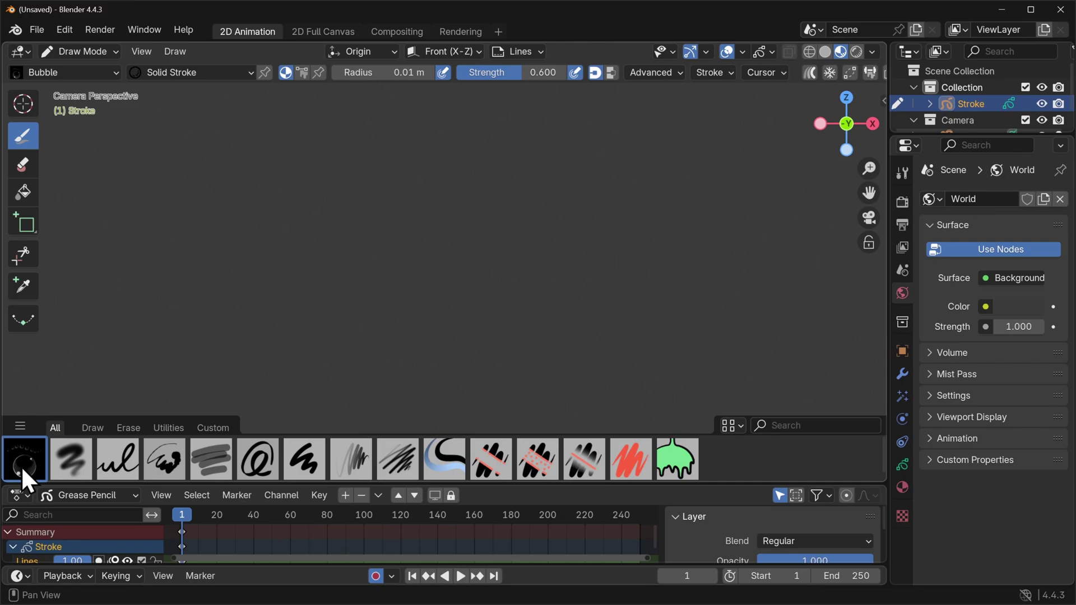
key(f)
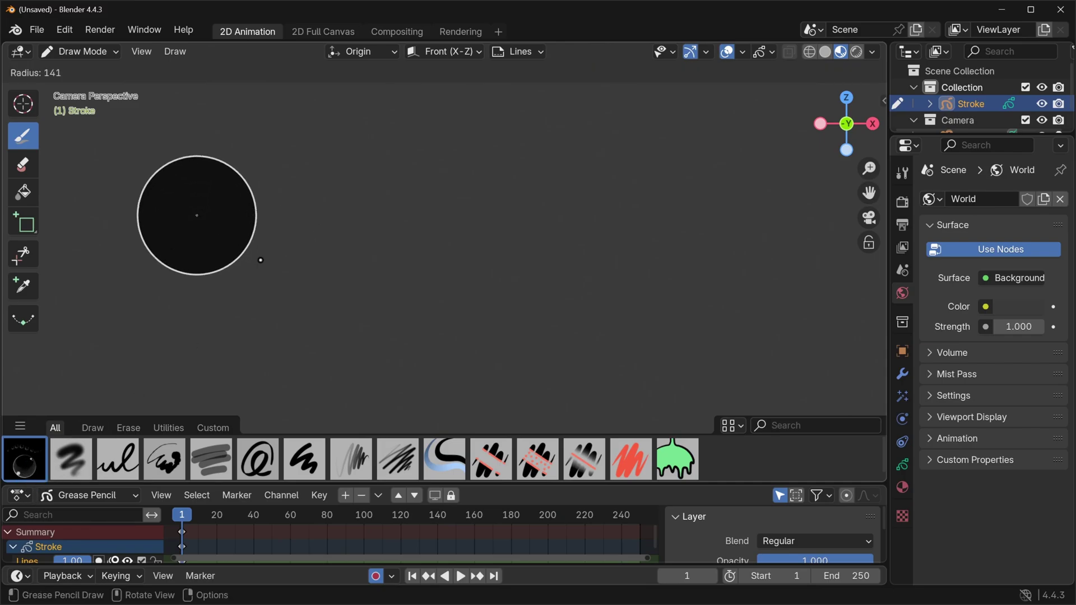
click(252, 254)
click(219, 235)
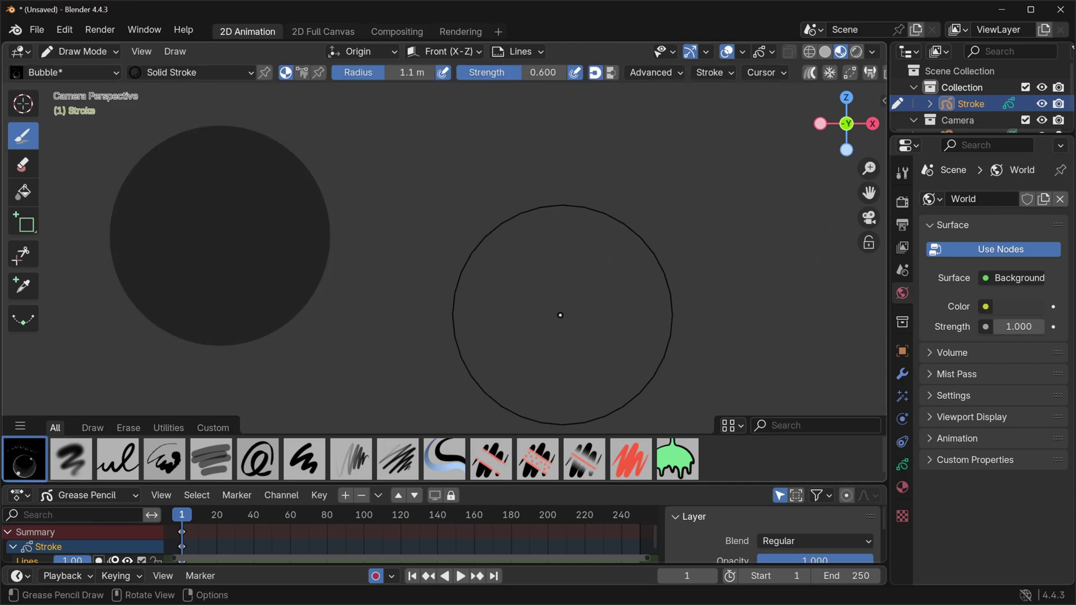
drag(558, 311, 699, 300)
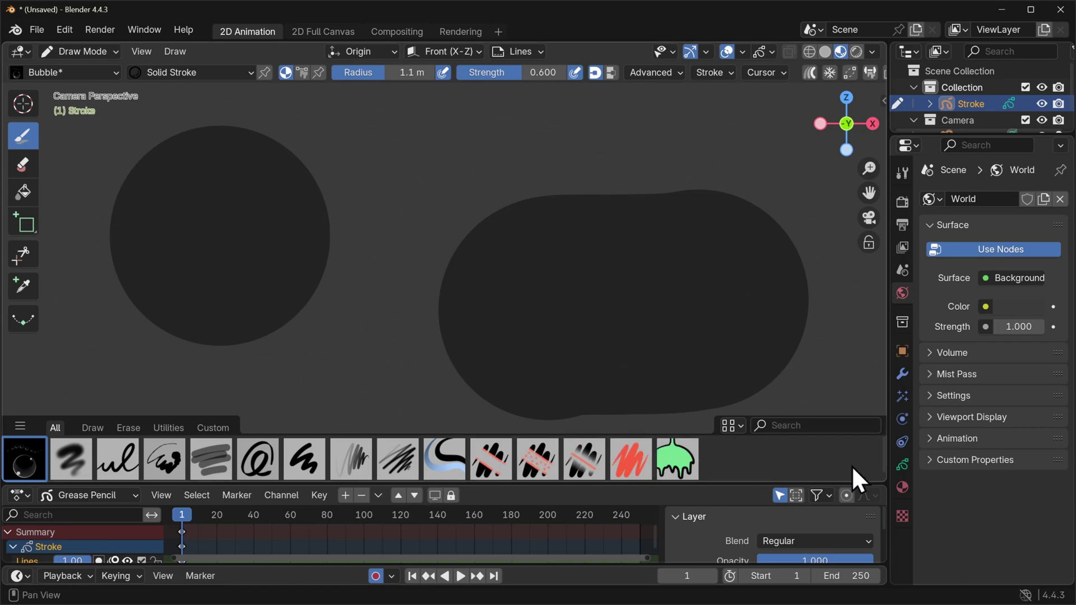
Step: Add a new material slot to the Stroke object with a material named 'Bubbles'
click(902, 488)
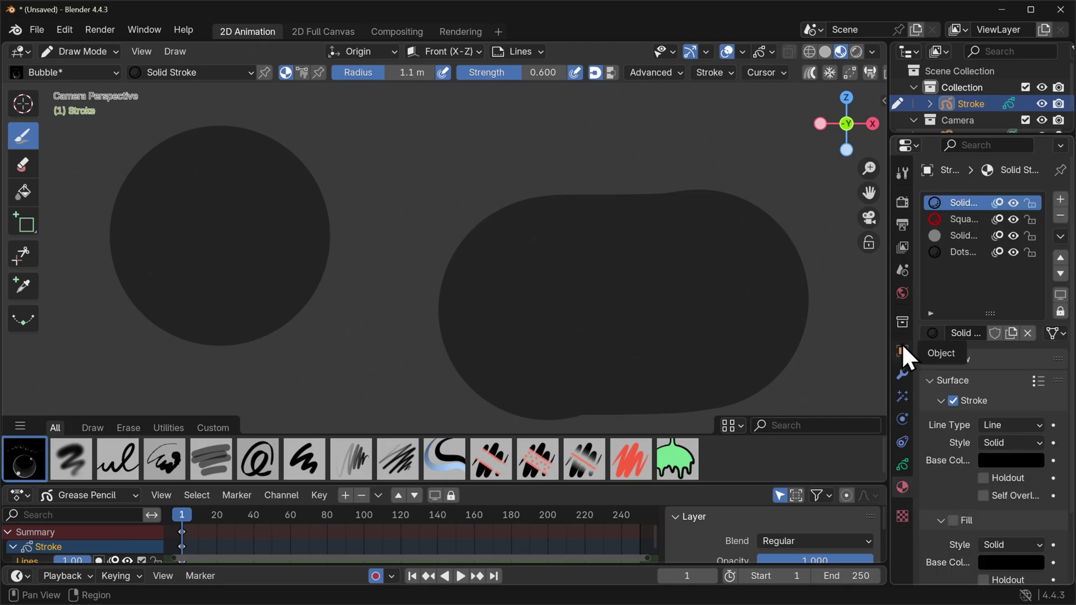
drag(893, 287, 781, 296)
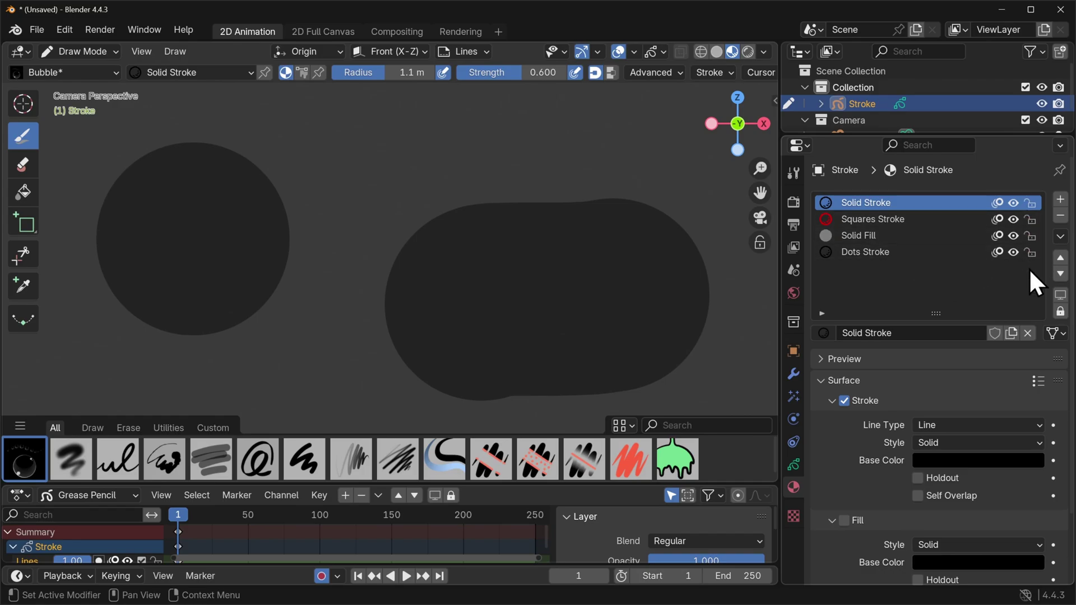
click(1061, 200)
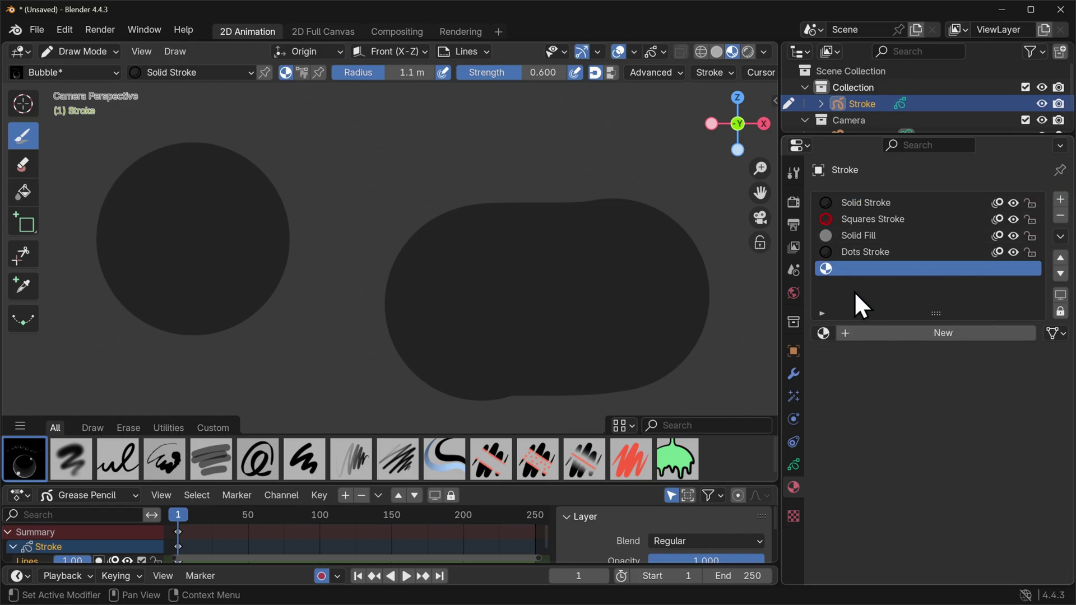
click(869, 330)
click(879, 333)
text(B)
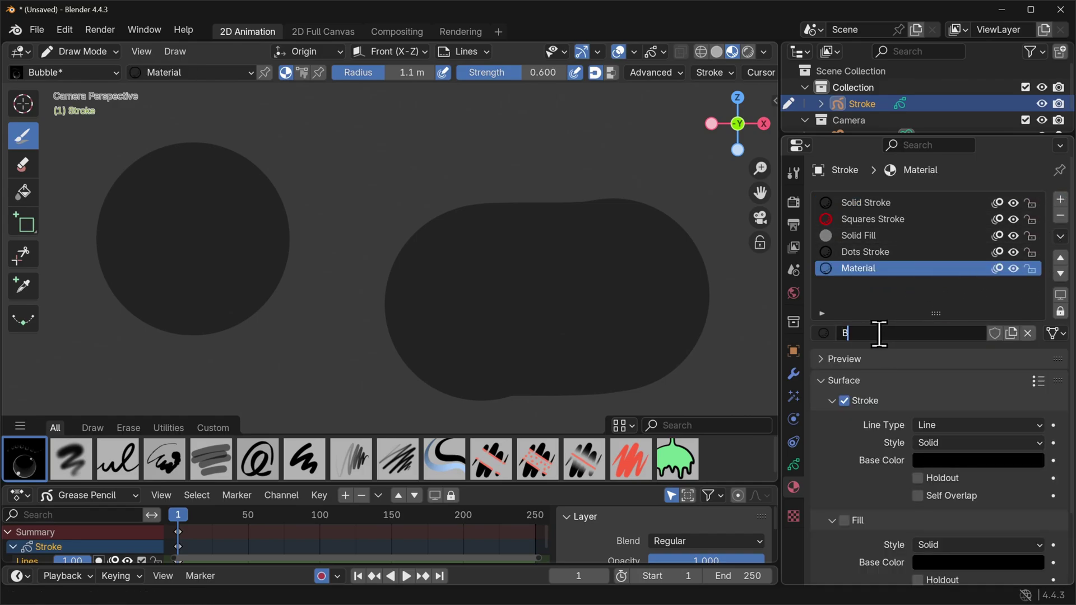
text(u)
text(ddle)
key(BackSpace)
key(BackSpace)
key(BackSpace)
key(BackSpace)
text(bbles)
key(Return)
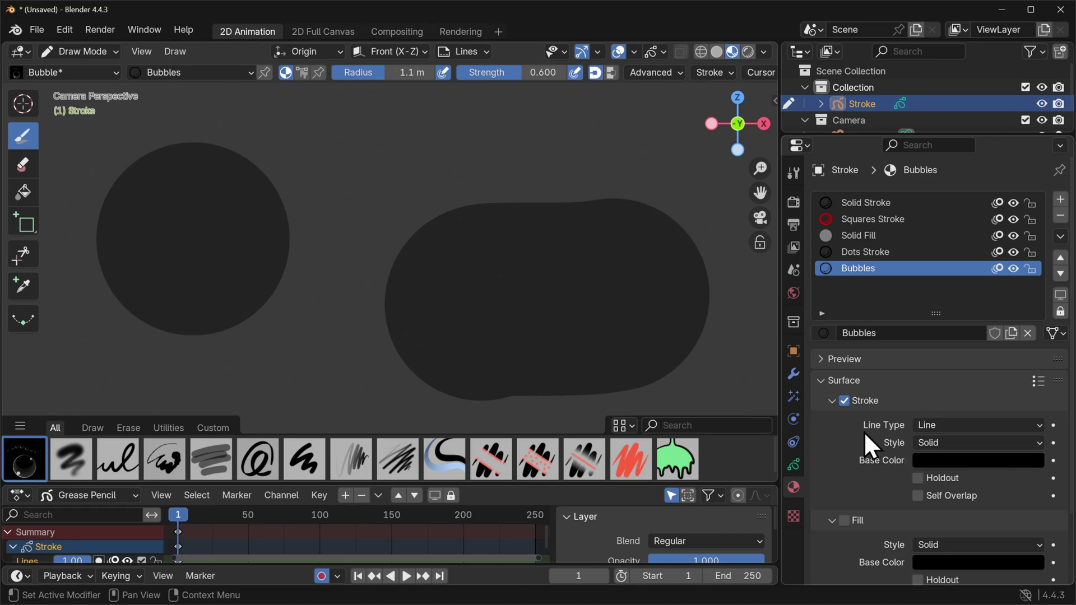
Step: Set the Bubbles stroke style to Texture using Bubble.png from Downloads
click(949, 443)
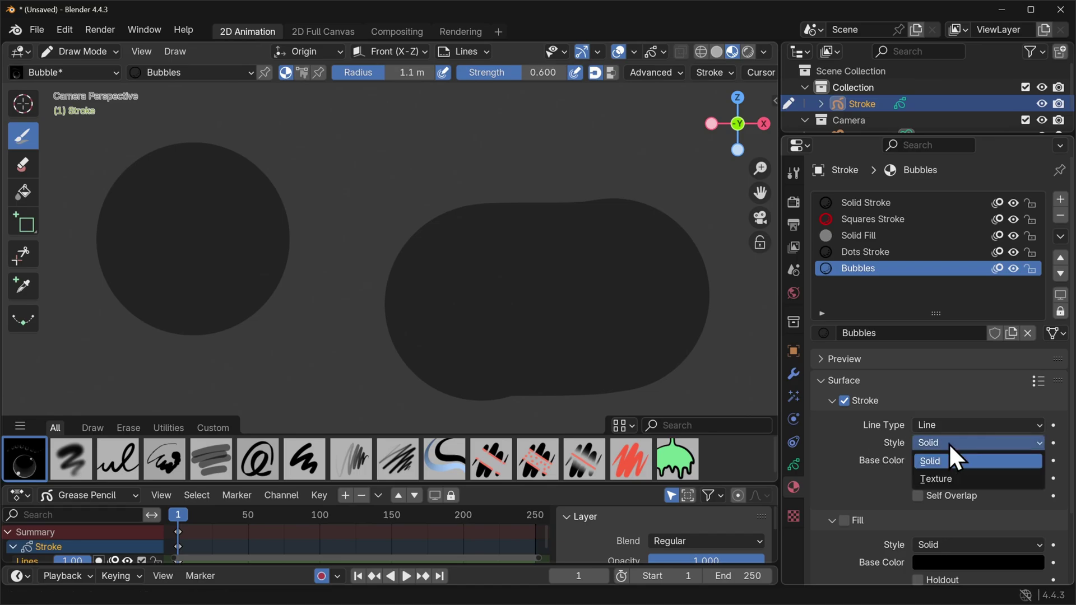
click(964, 481)
click(898, 494)
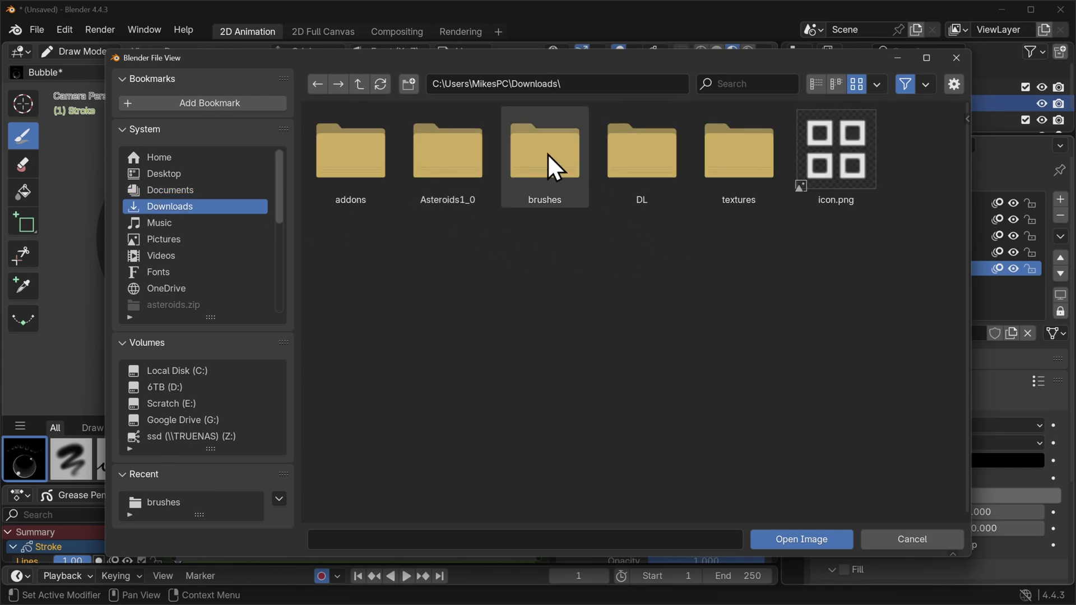
click(547, 154)
double_click(366, 163)
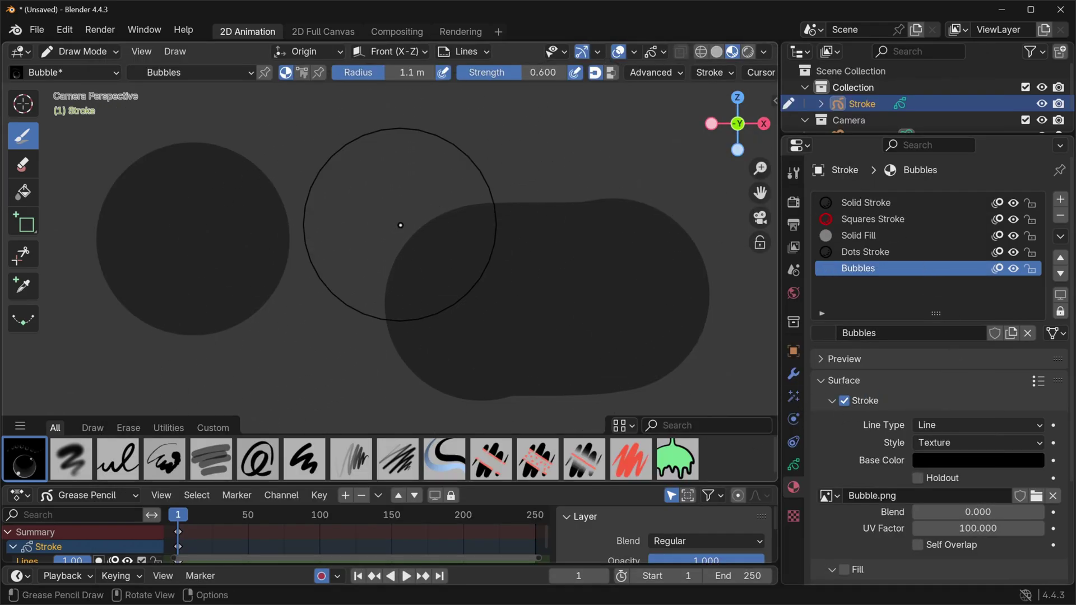
Step: Stamp two test bubbles, then erase all strokes with the Eraser brush
click(302, 287)
click(542, 190)
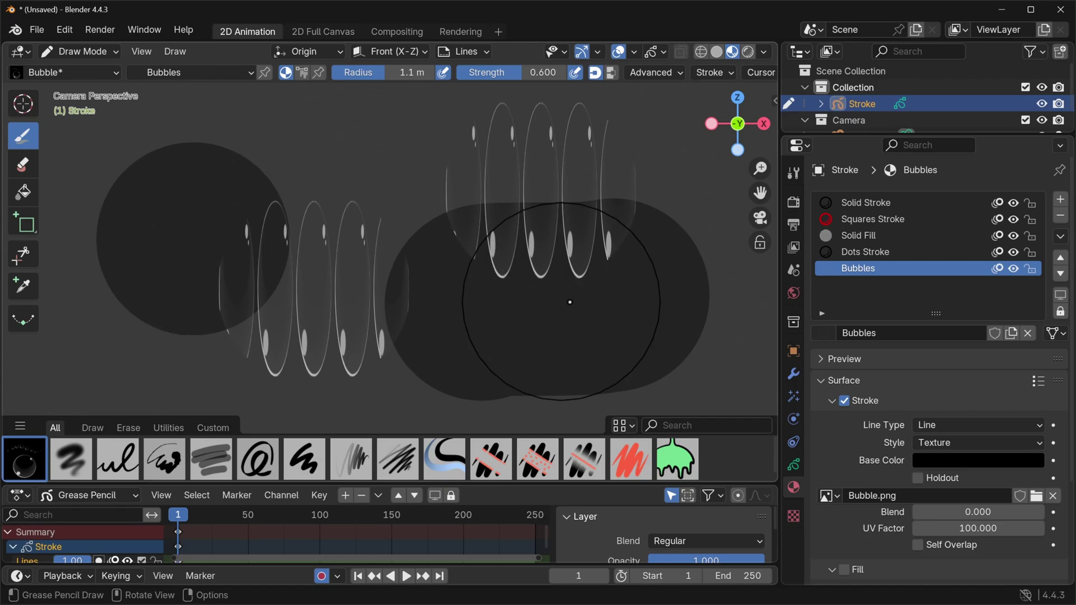
click(638, 464)
mouse_move(669, 284)
mouse_down()
mouse_move(537, 314)
mouse_move(608, 258)
mouse_move(670, 183)
mouse_move(316, 300)
mouse_move(83, 242)
mouse_move(167, 224)
mouse_move(269, 283)
mouse_up()
Step: Select the Bubble brush, shrink its radius to 0.48 m, and stamp test bubbles
click(24, 458)
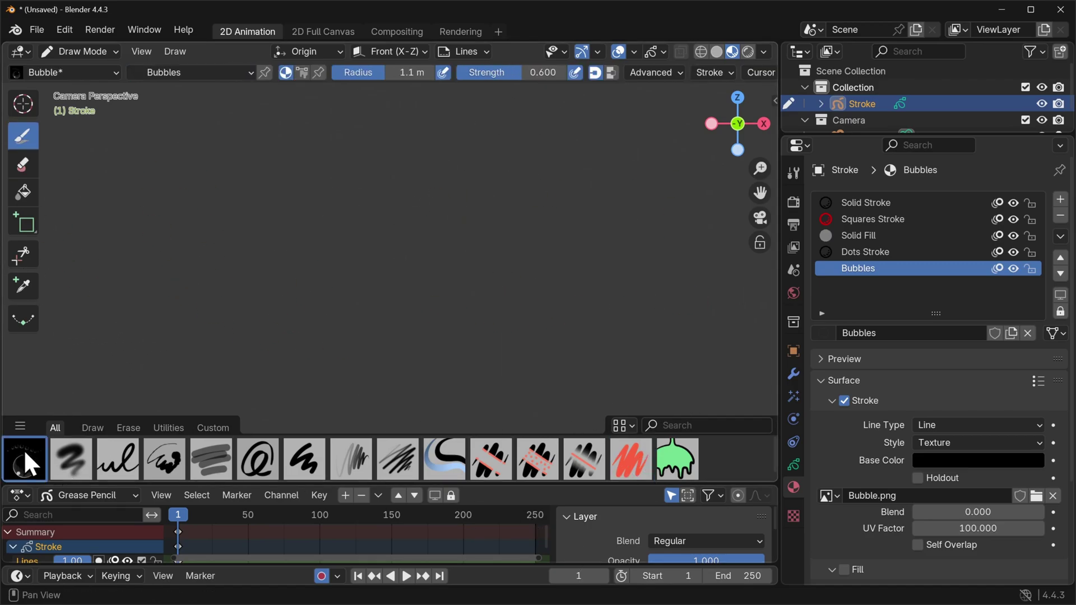
click(348, 245)
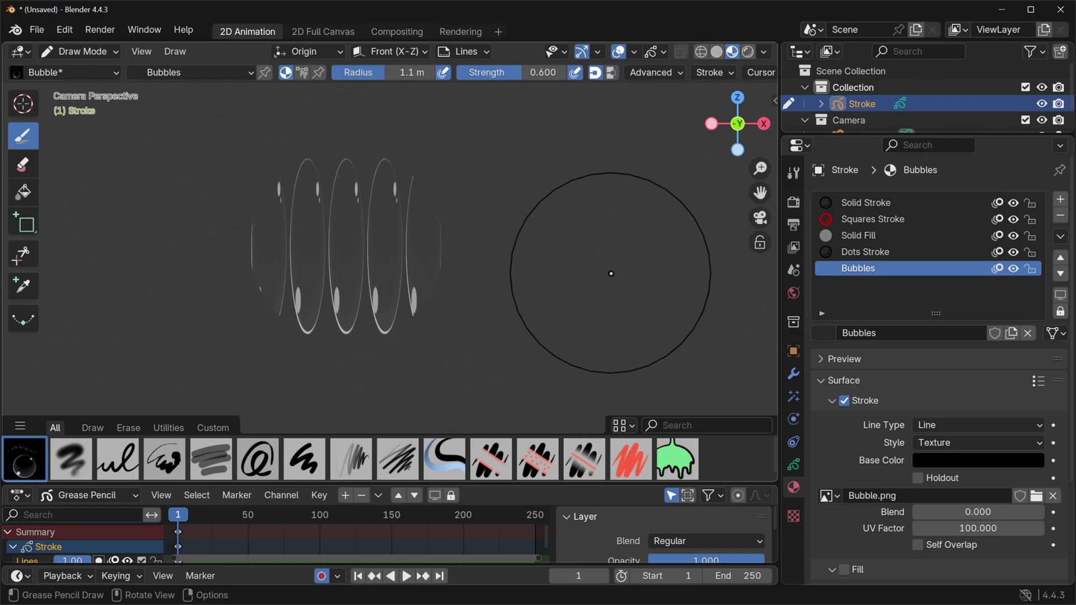
key(f)
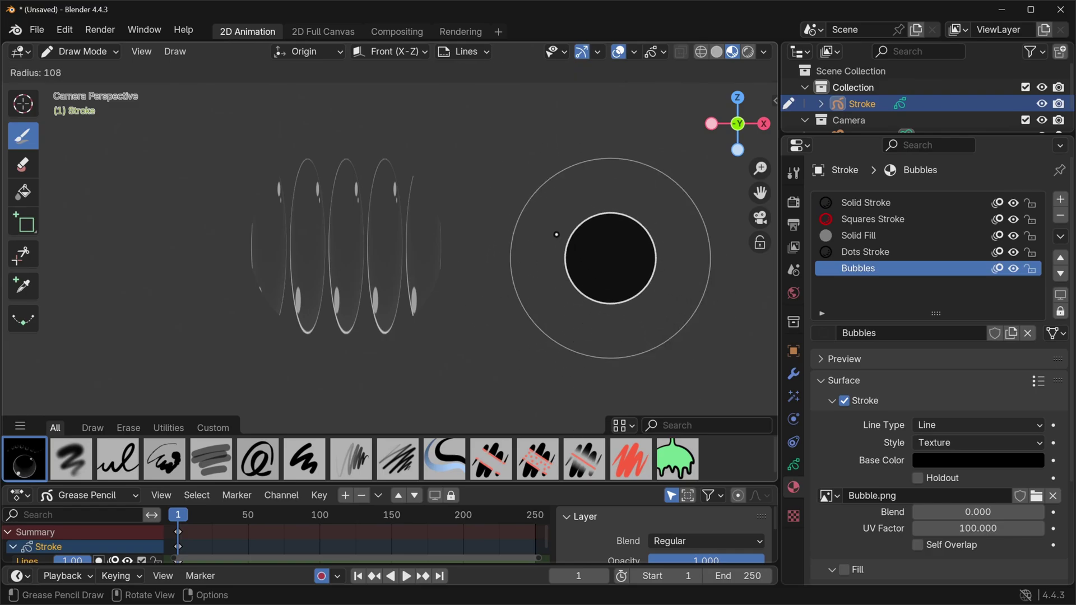
click(553, 241)
click(537, 255)
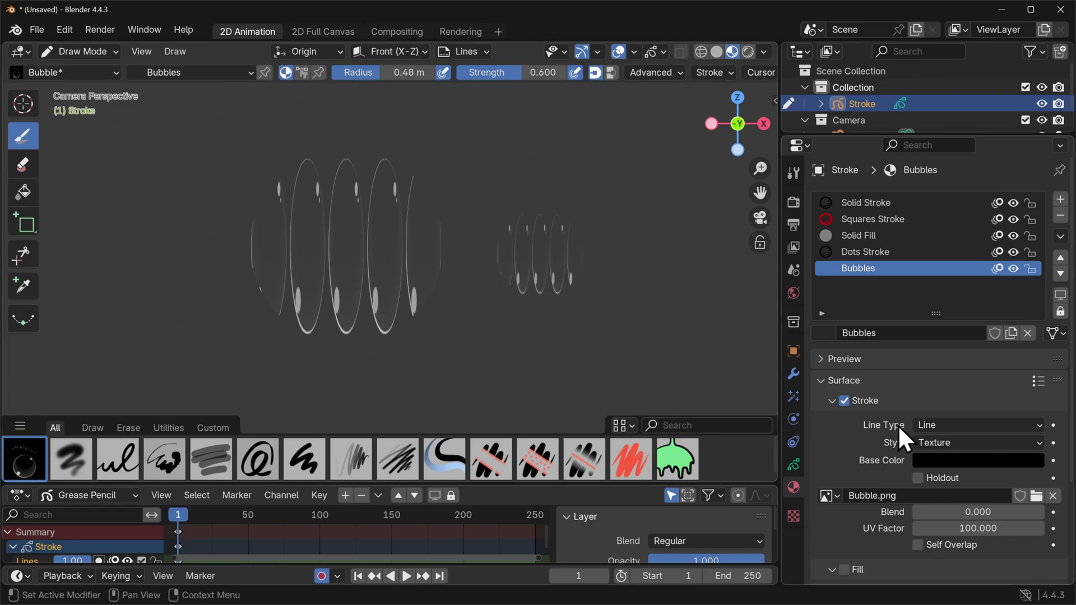
Step: Set the Bubbles line type to Dots and draw a curved trail plus two bubbles
click(927, 425)
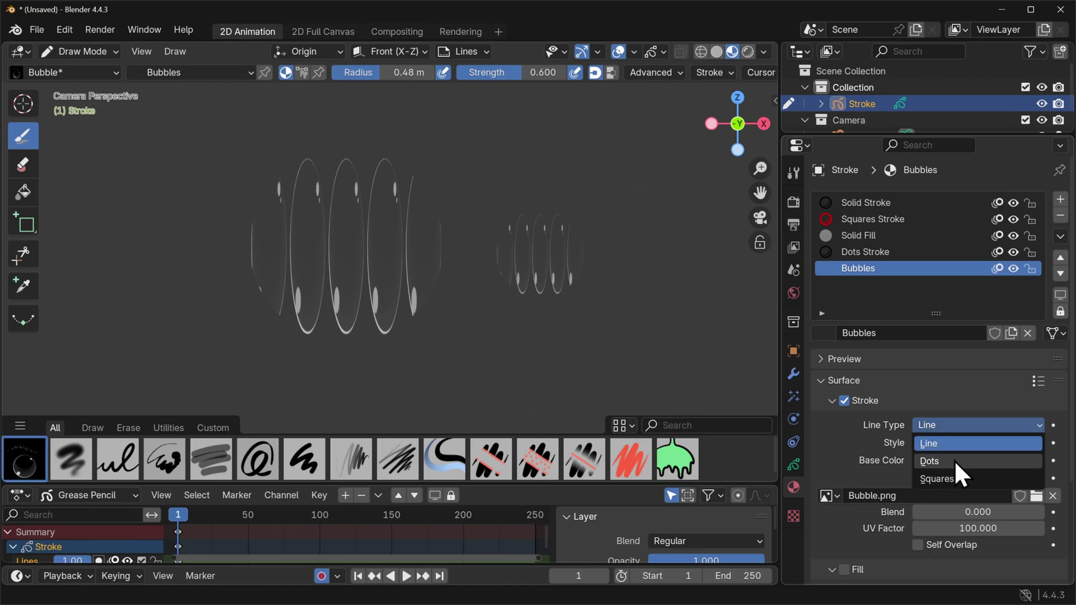
click(954, 461)
drag(430, 353, 668, 286)
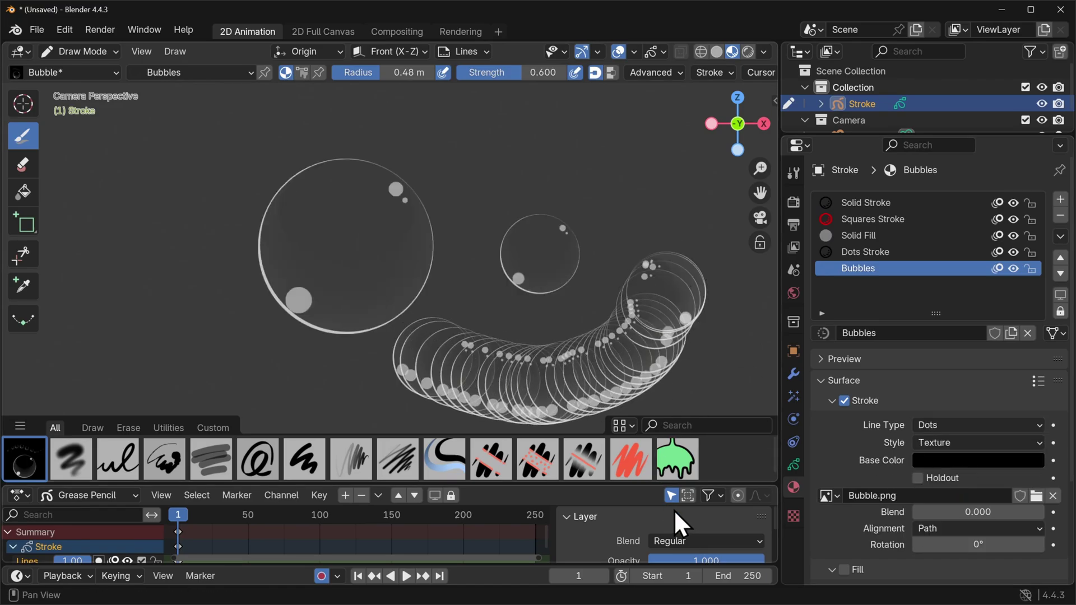
click(525, 118)
click(225, 273)
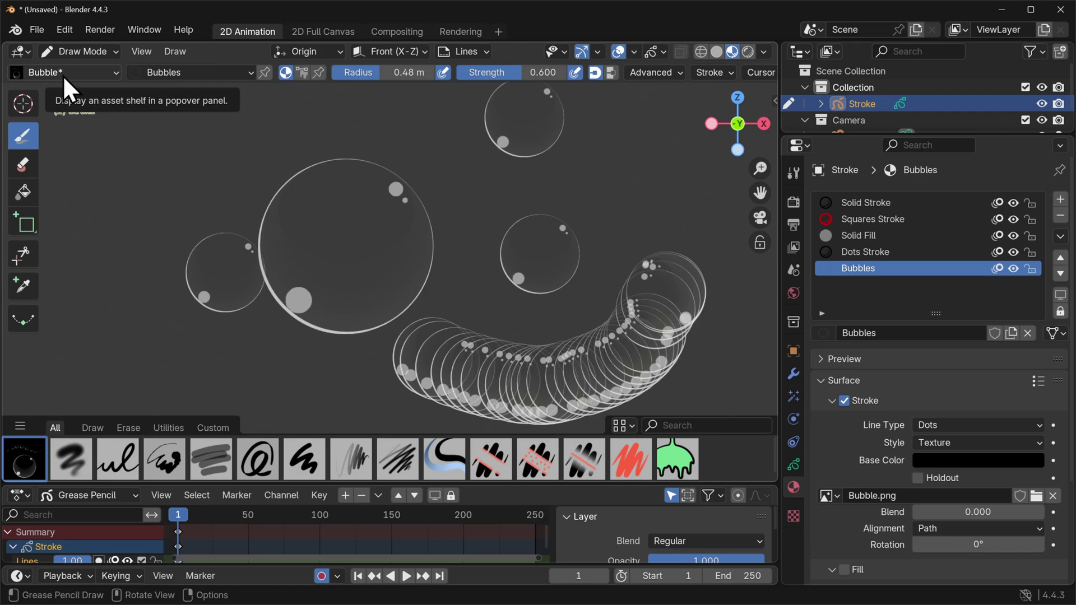
Step: Raise the brush strength to 1.000, draw a bubble, and pin the Bubbles material
drag(541, 78, 567, 72)
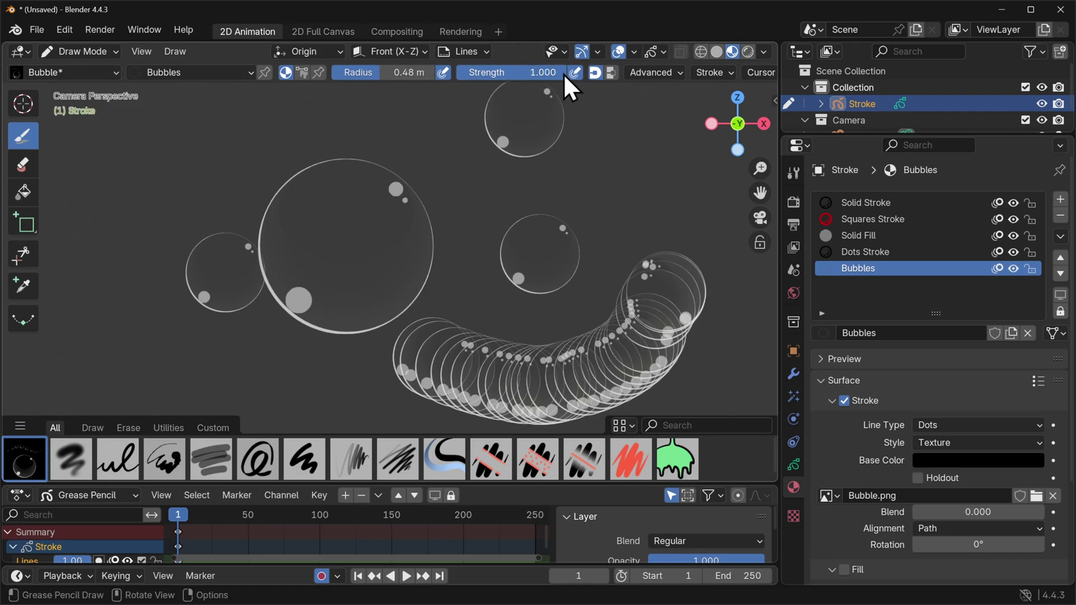
click(157, 145)
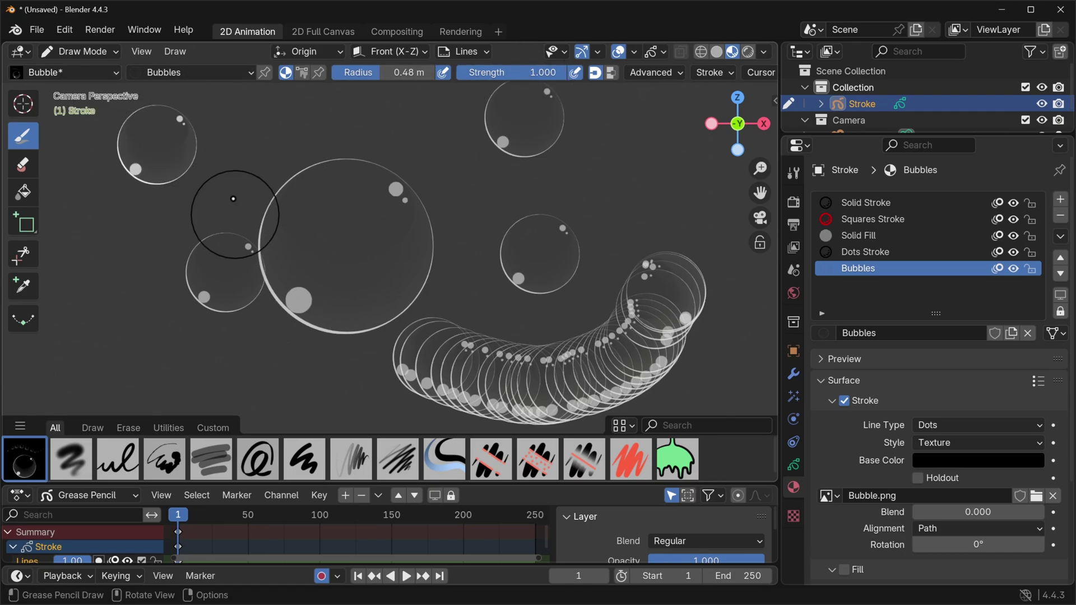
click(264, 72)
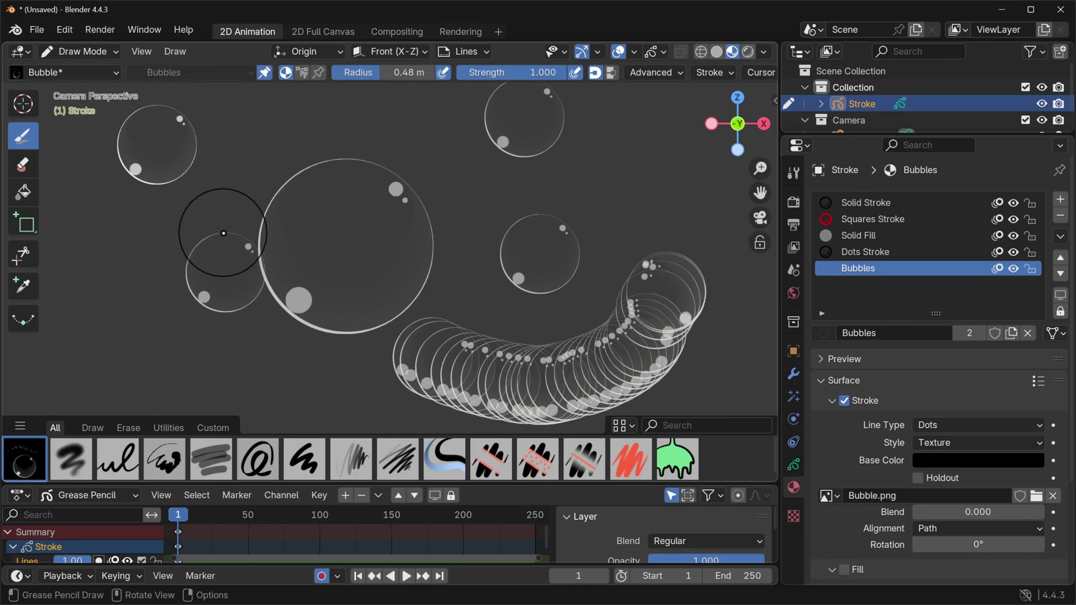
Step: Save the Bubble brush changes to its asset and add three more bubbles
right_click(29, 458)
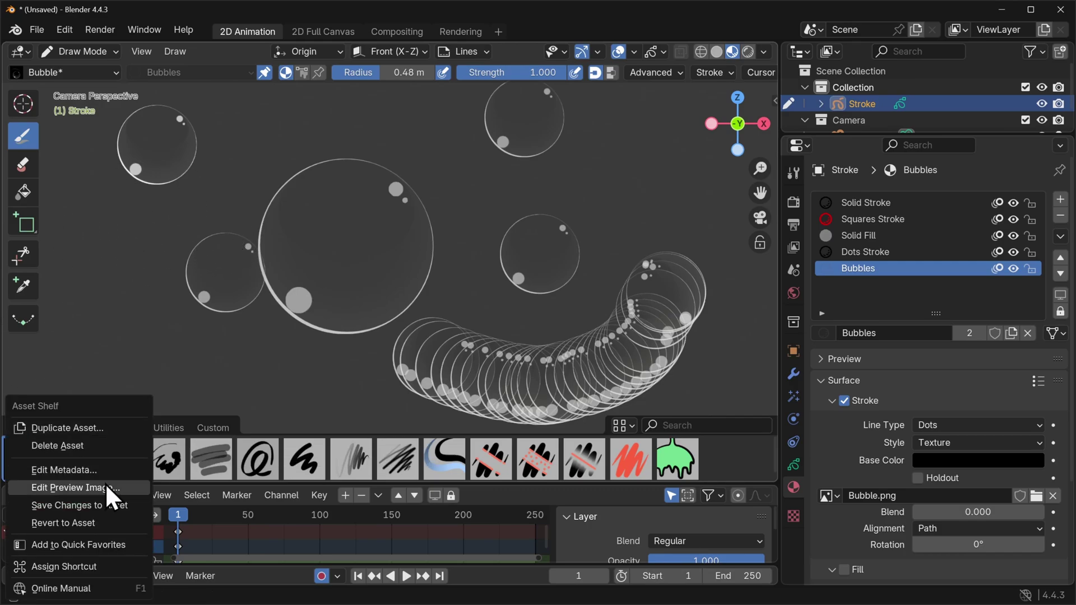
click(112, 506)
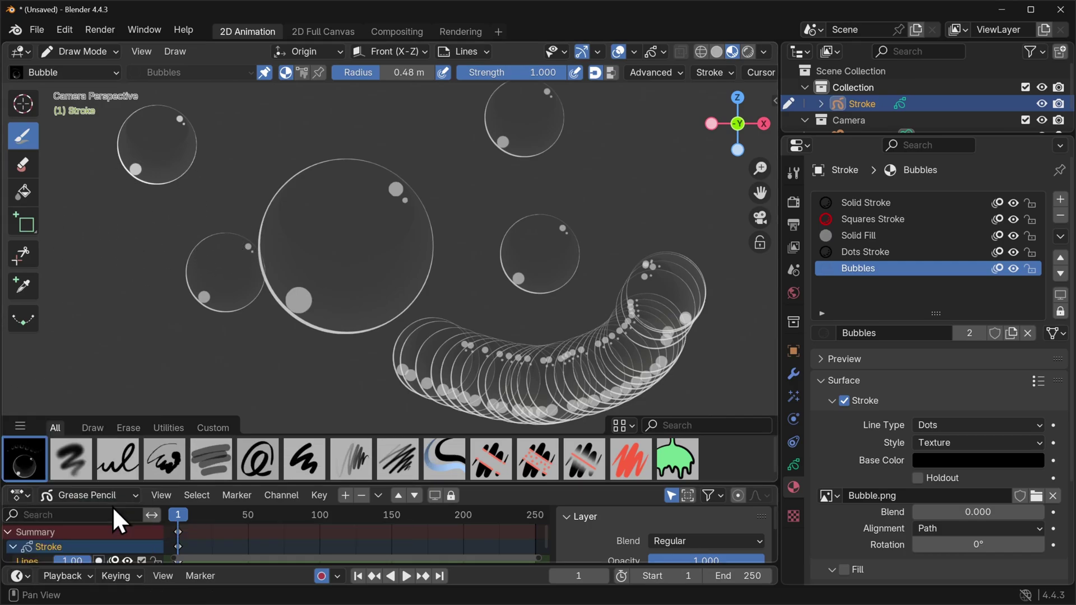
click(129, 290)
click(236, 151)
click(461, 191)
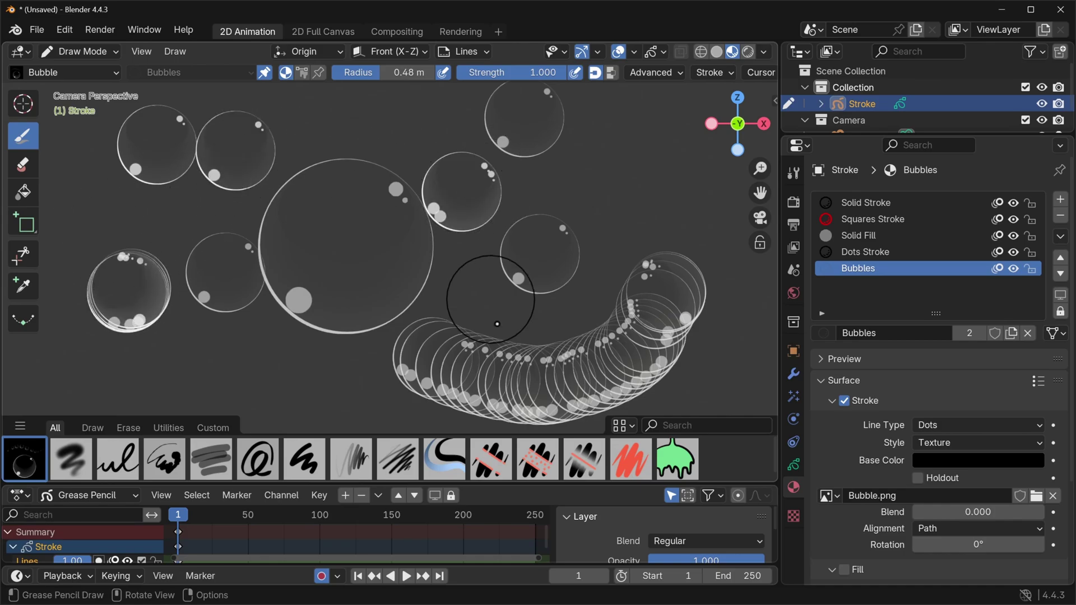
Step: Open a new 2D Animation file, discarding the bubble drawing unsaved, and draw a test stroke
click(39, 28)
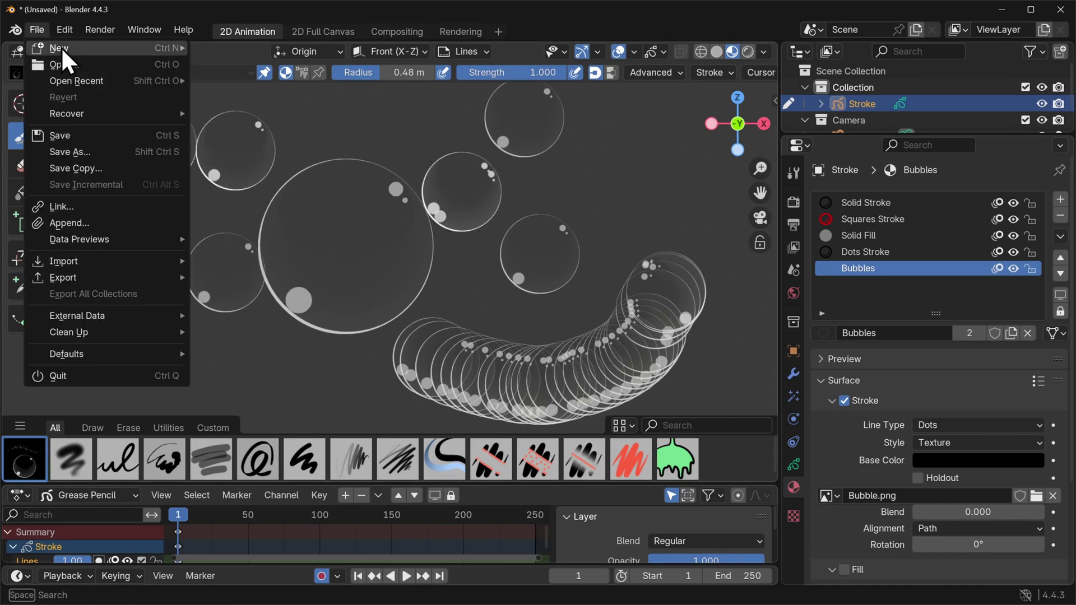
mouse_move(62, 46)
click(282, 62)
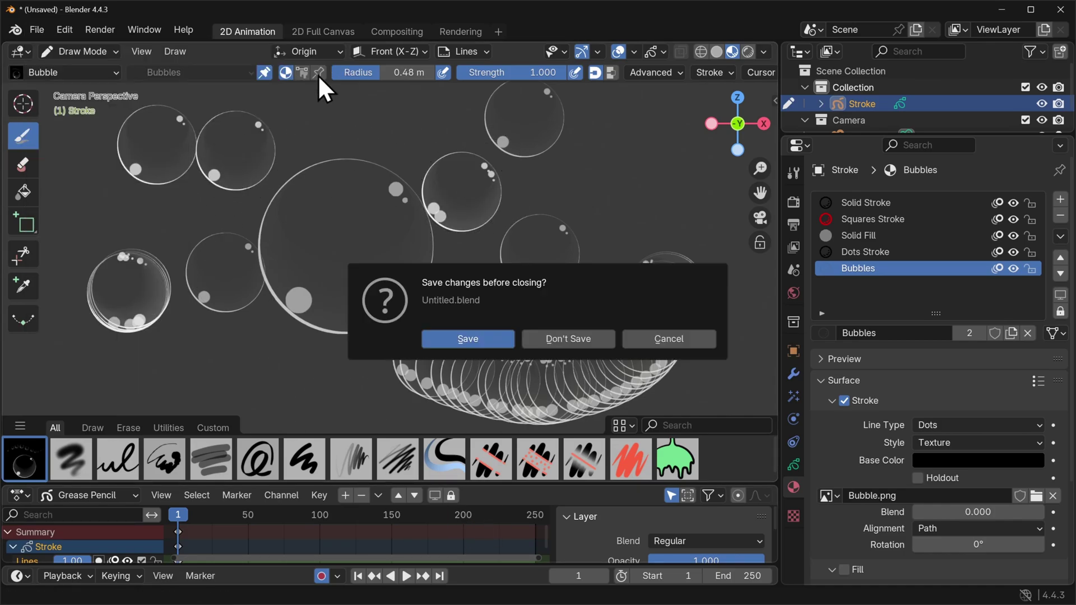
click(590, 339)
drag(150, 224, 638, 238)
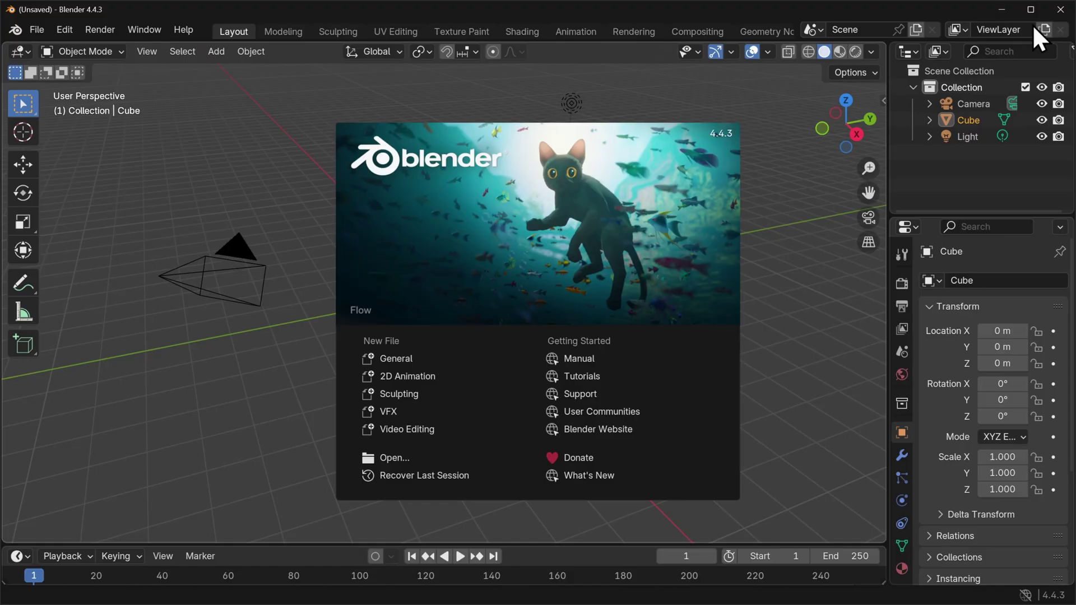
Step: Dismiss the splash, create a new 2D Animation file and select the saved Bubble brush
click(36, 24)
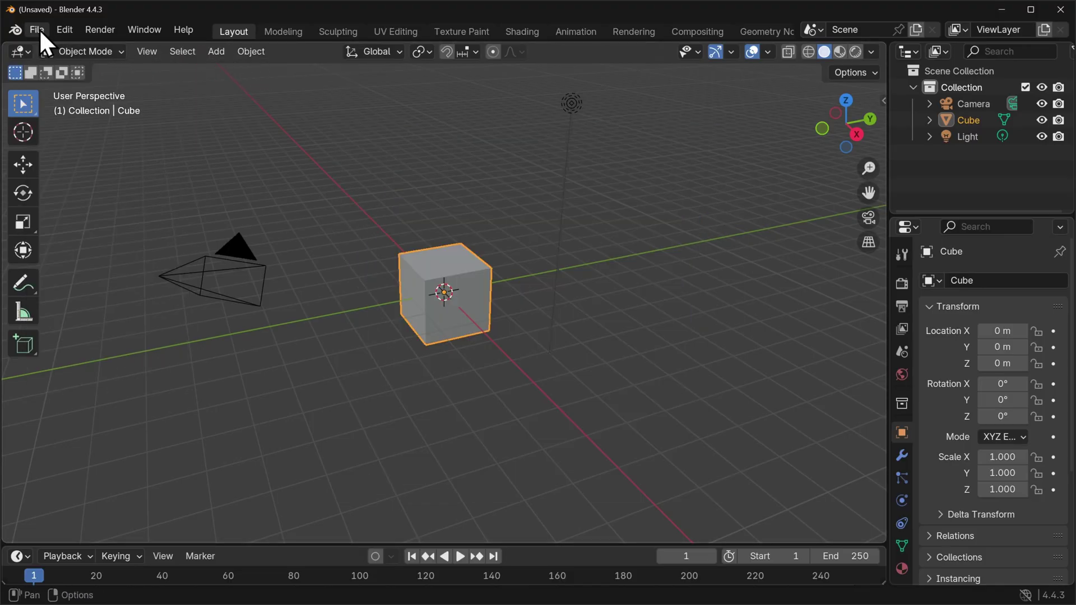
click(37, 29)
mouse_move(121, 47)
click(260, 66)
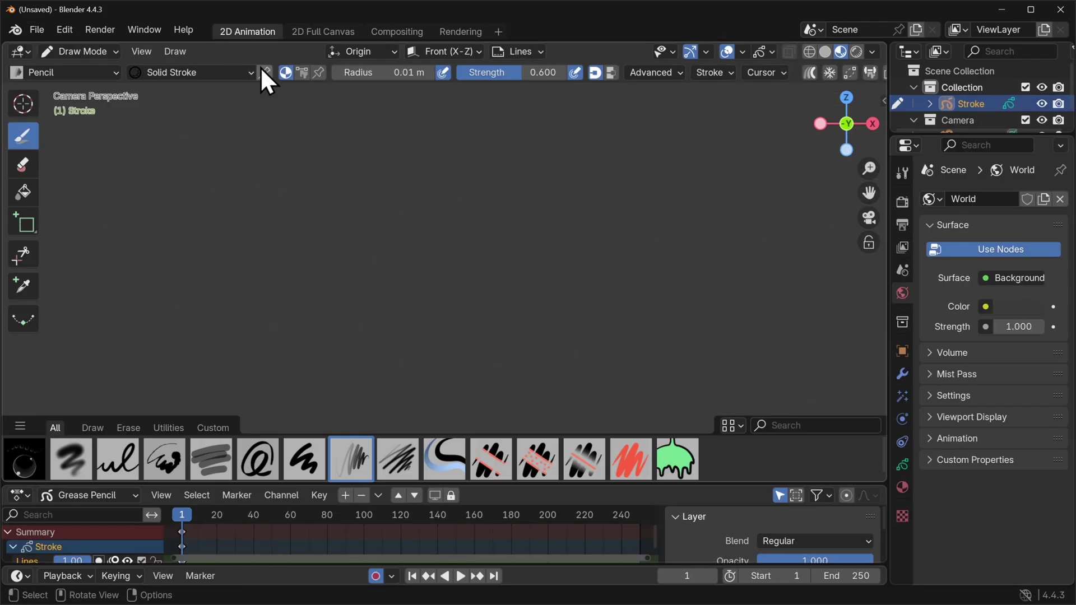
click(24, 460)
Step: Place seven bubbles across the canvas with the Bubble brush: left, middle, right, top and lower areas
click(189, 227)
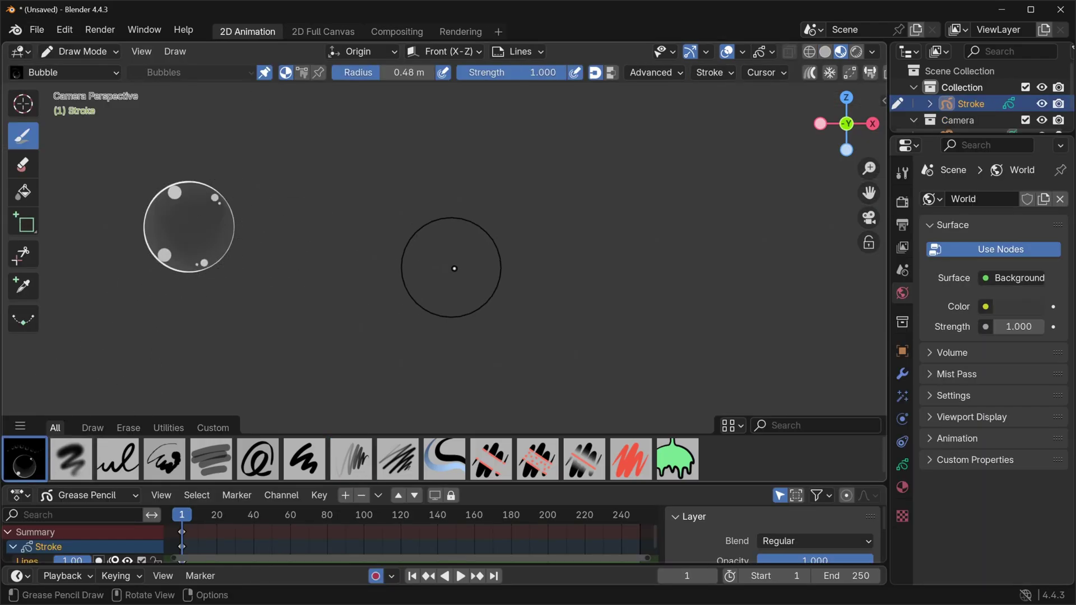
click(460, 269)
click(691, 232)
click(338, 288)
click(527, 151)
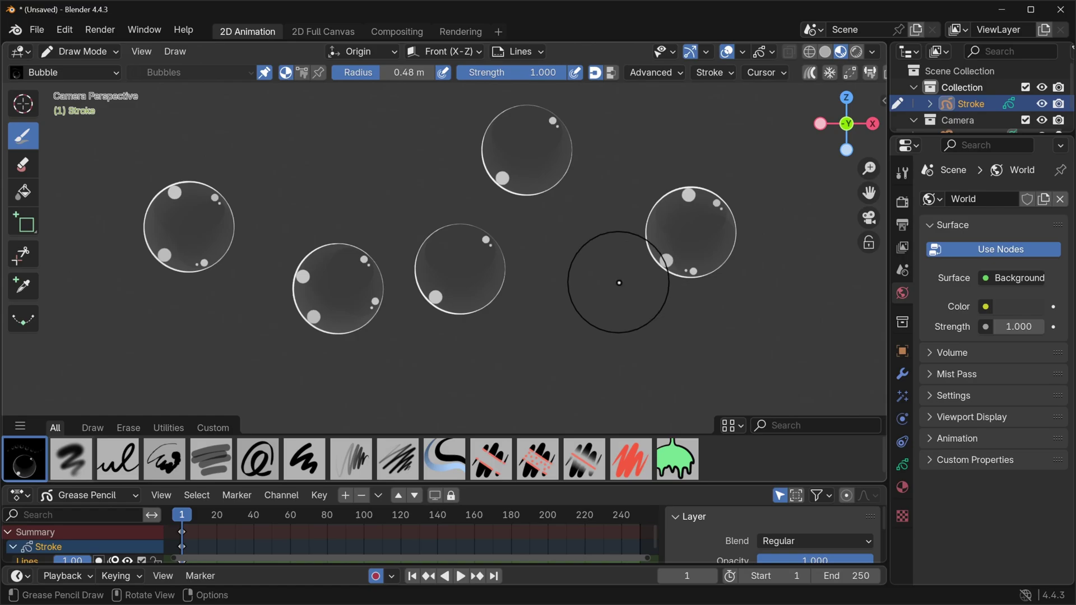
click(592, 320)
click(324, 170)
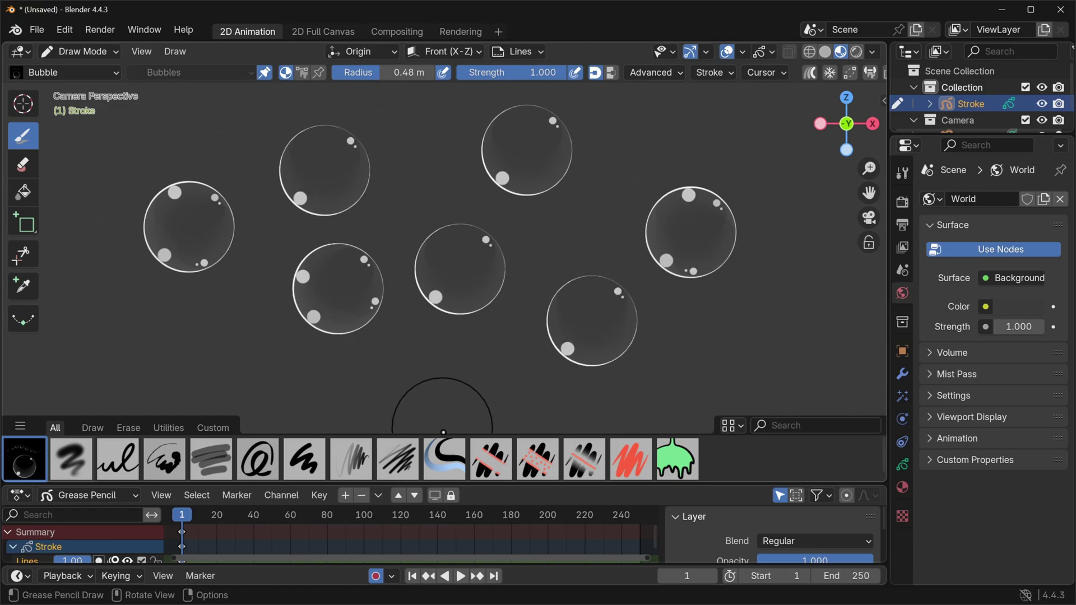